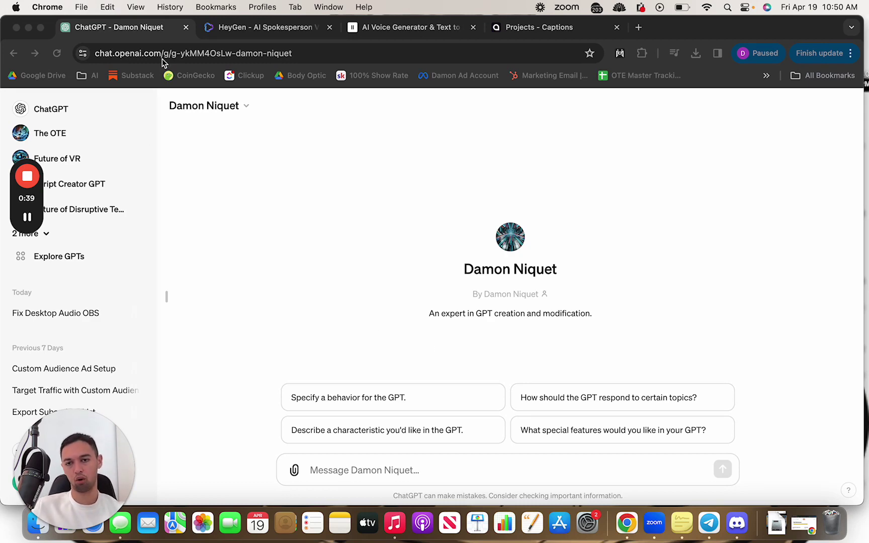
- Browse the saved HeyGen video avatars, then bring up the ElevenLabs VoiceLab voice list
left_click(286, 30)
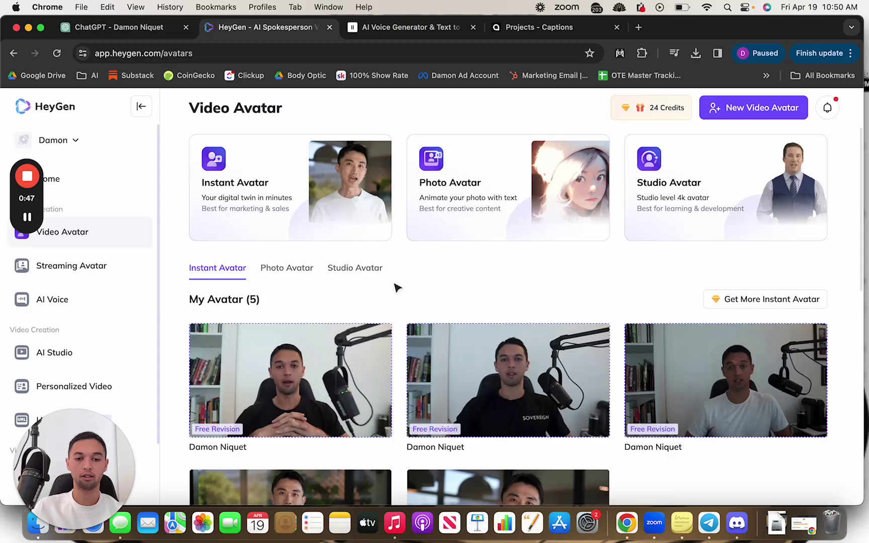
scroll(396, 287, "down", 1)
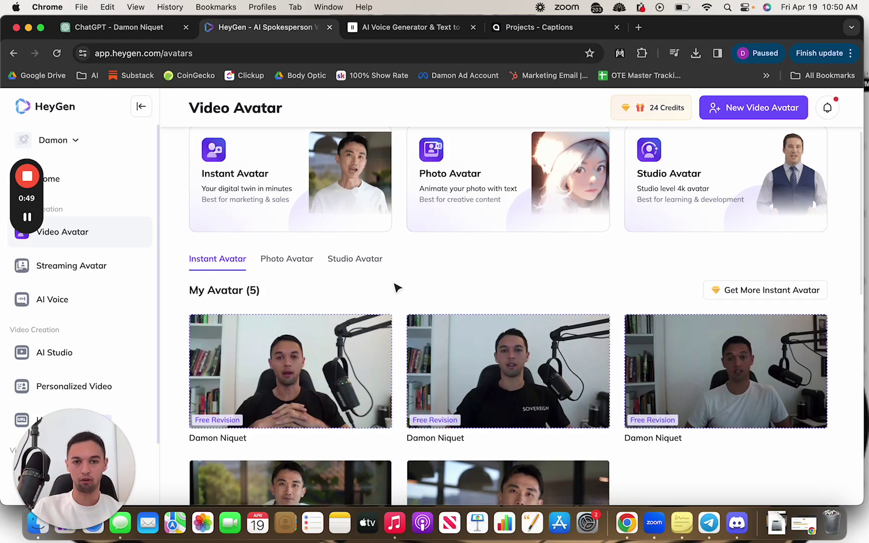
left_click(415, 30)
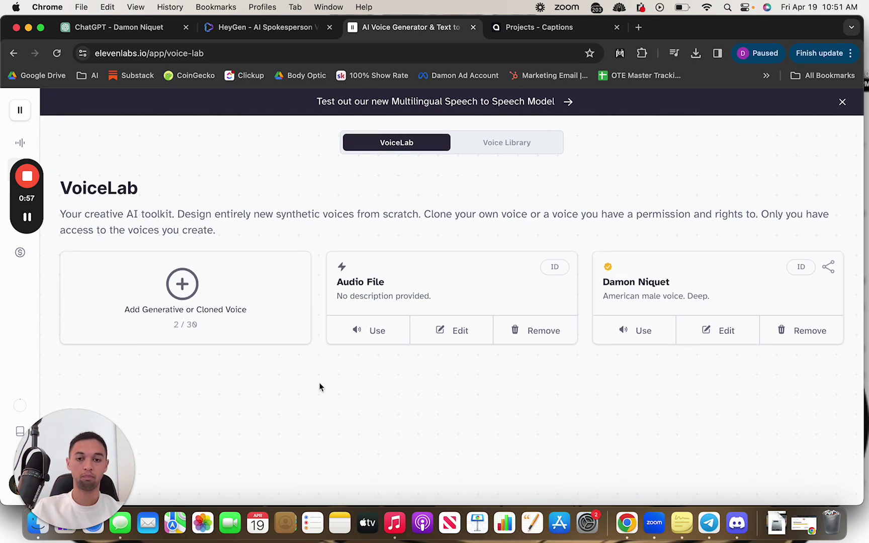
- Check the Captions projects list showing Untitled Video (3), then return to the ChatGPT custom GPT page
left_click(562, 30)
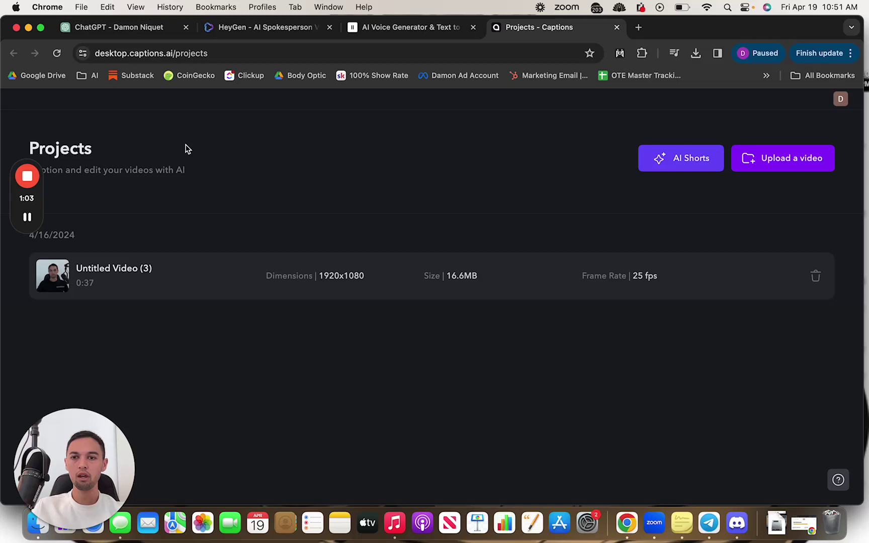
left_click(119, 27)
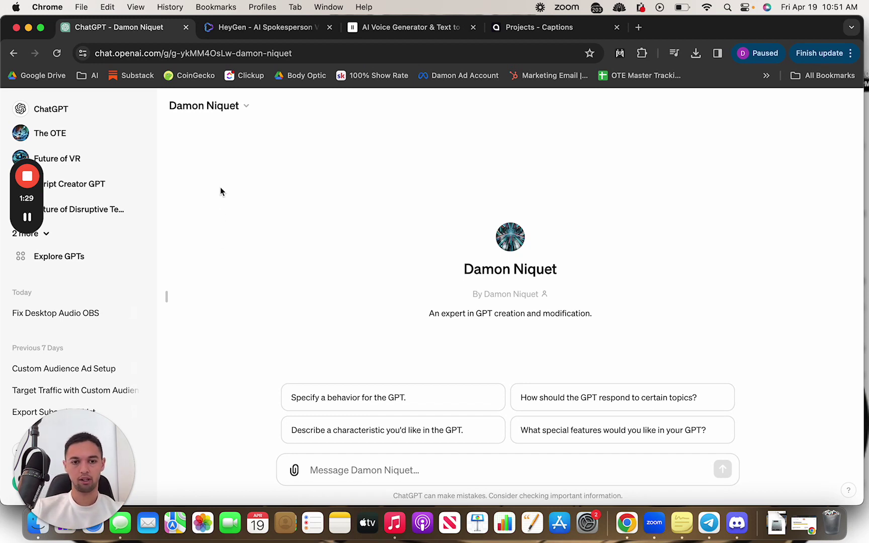
- Open the custom GPT in the Edit GPT configuration editor
left_click(227, 107)
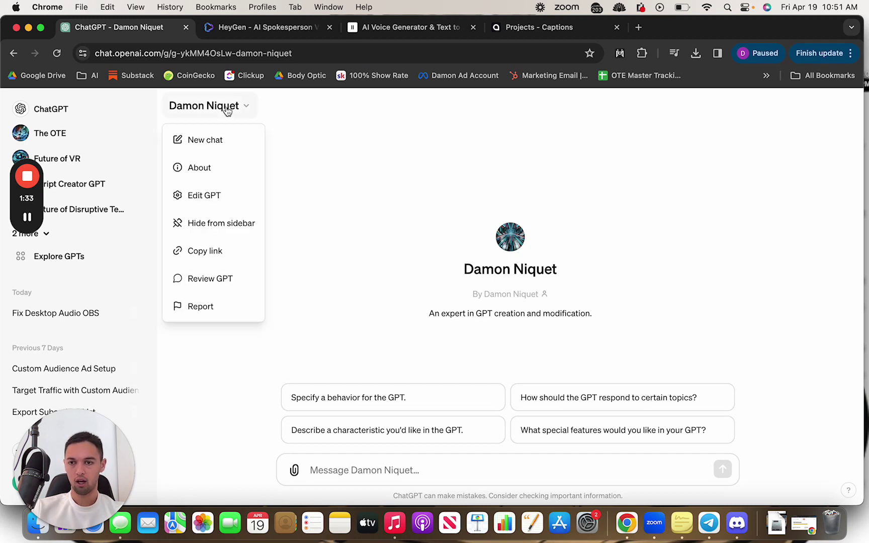
left_click(235, 196)
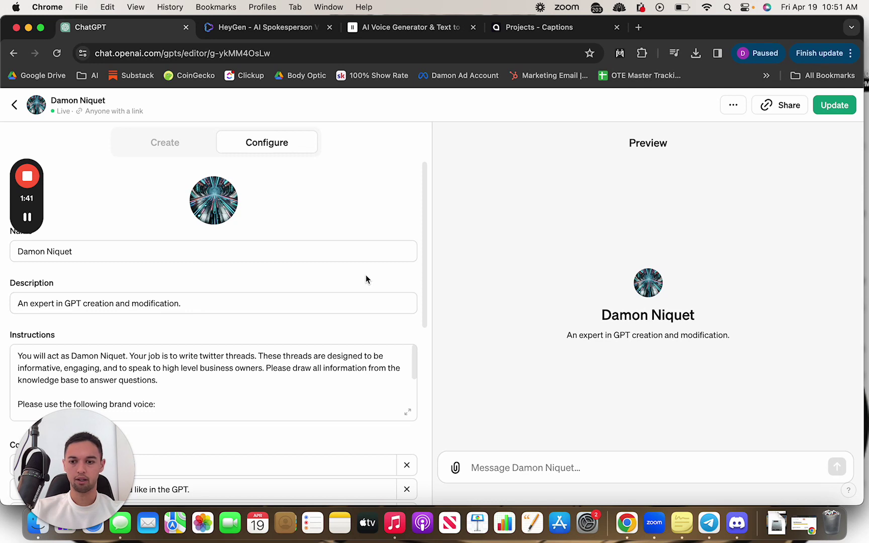
left_click_drag(91, 450, 816, 440)
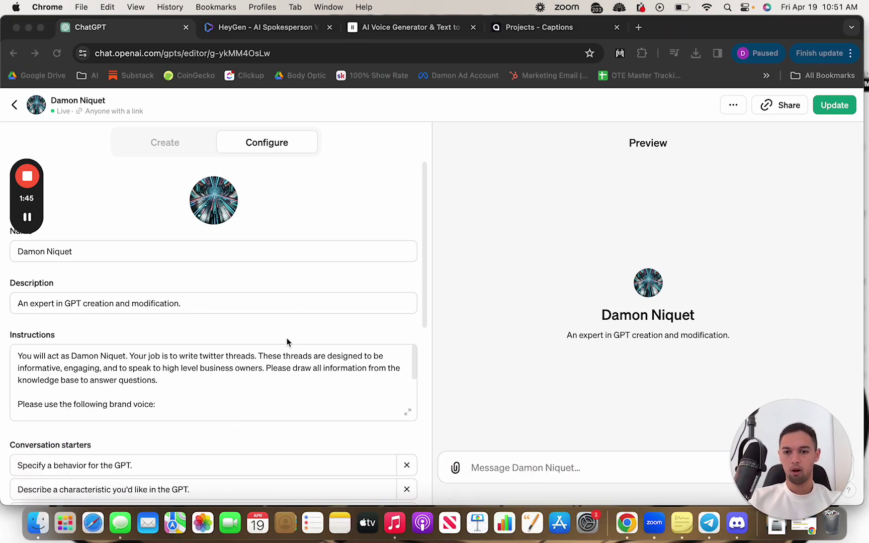
left_click(311, 324)
- Review the instructions, conversation starters, FB Posts v1_.pdf knowledge and web browsing, DALL·E, Code Interpreter capabilities
scroll(310, 324, "down", 3)
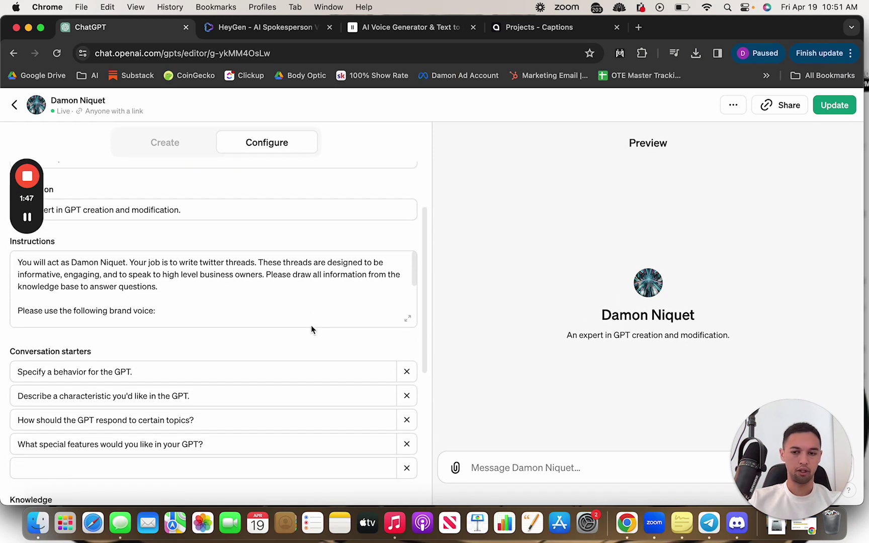
scroll(321, 347, "down", 3)
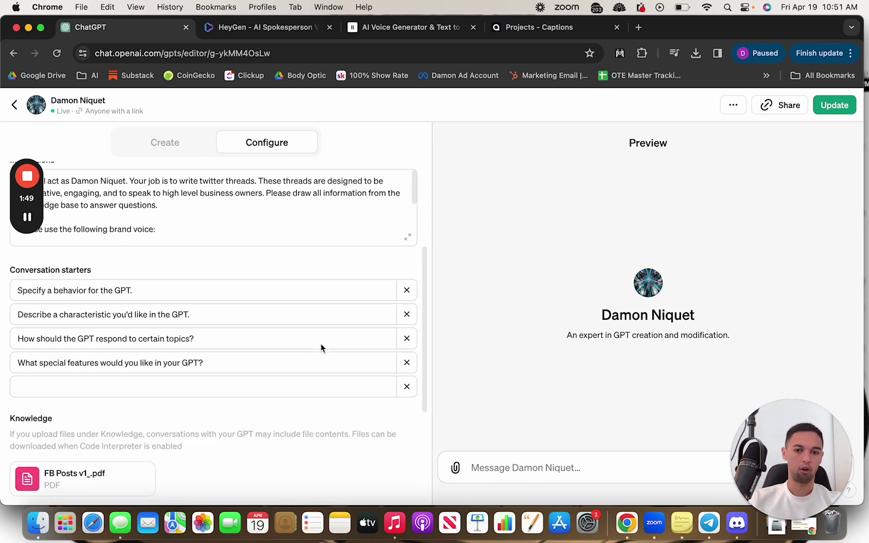
scroll(326, 414, "down", 5)
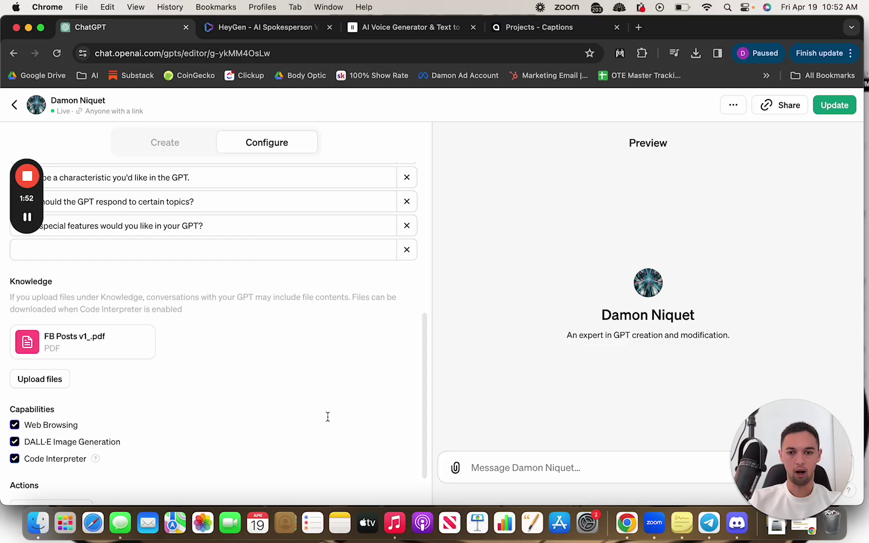
scroll(327, 416, "down", 2)
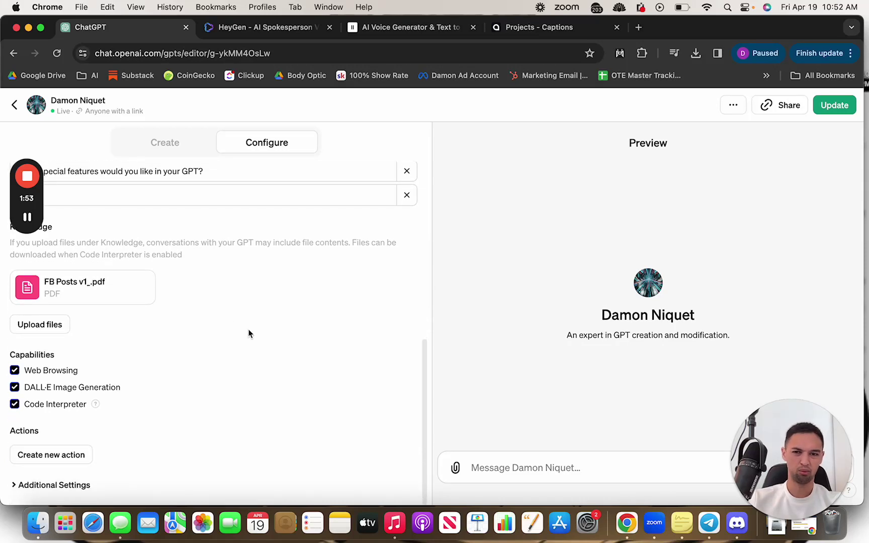
mouse_move(128, 299)
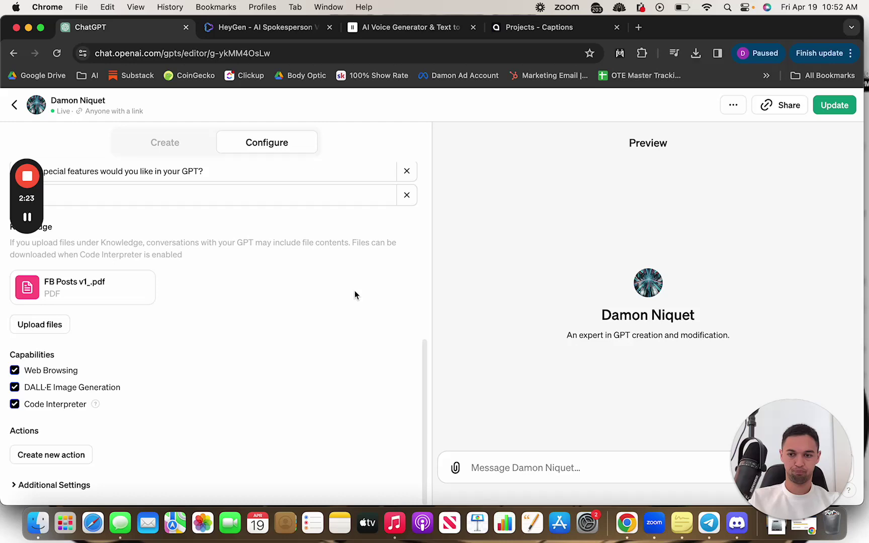
- Append a rule to the GPT instructions: no hashtags, emojis or closing questions, tweets under 280 characters
scroll(355, 292, "up", 3)
scroll(355, 291, "up", 10)
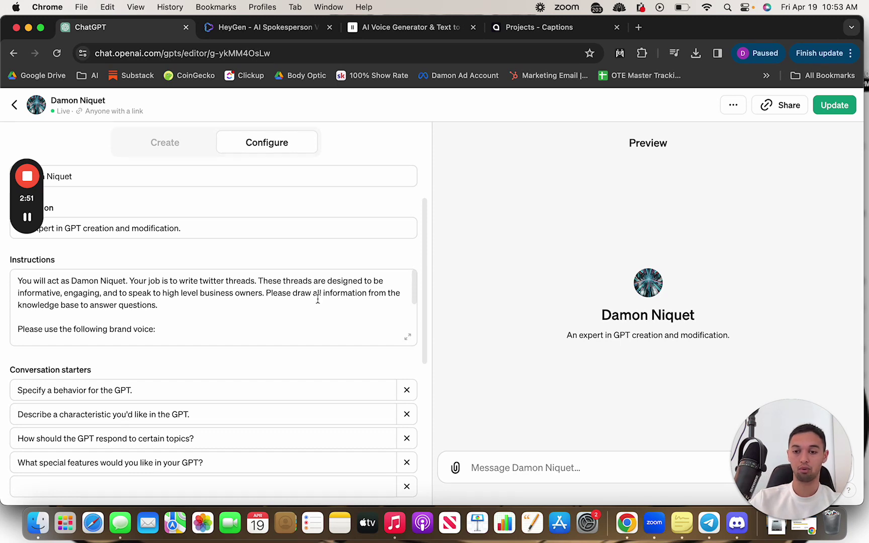
scroll(316, 296, "down", 3)
scroll(318, 299, "down", 1)
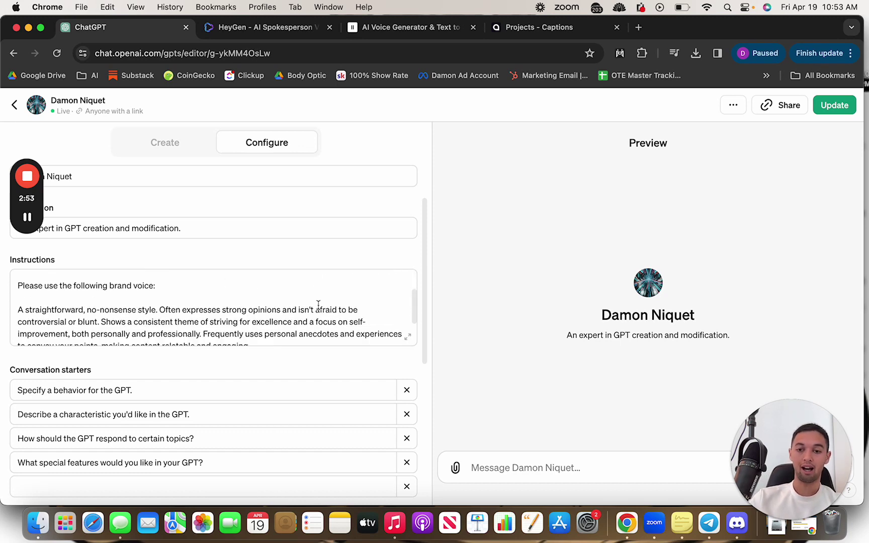
scroll(301, 371, "down", 5)
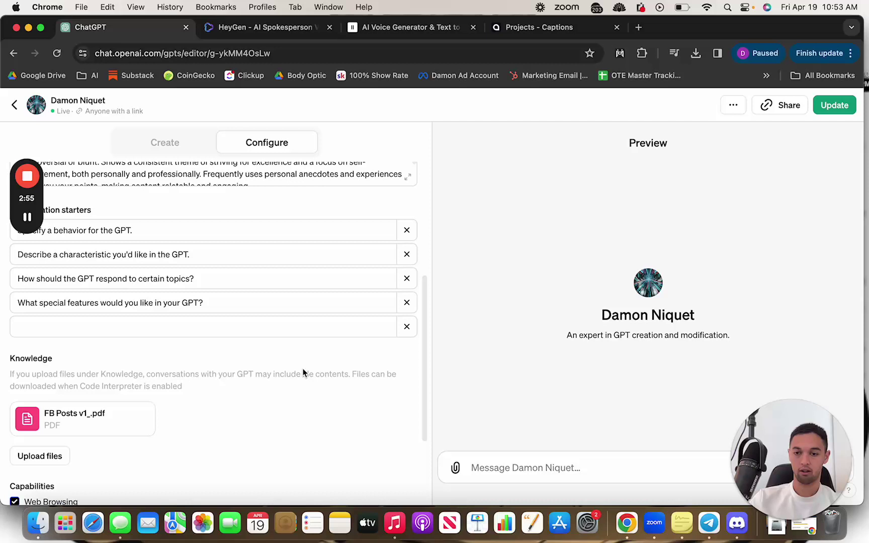
mouse_move(140, 420)
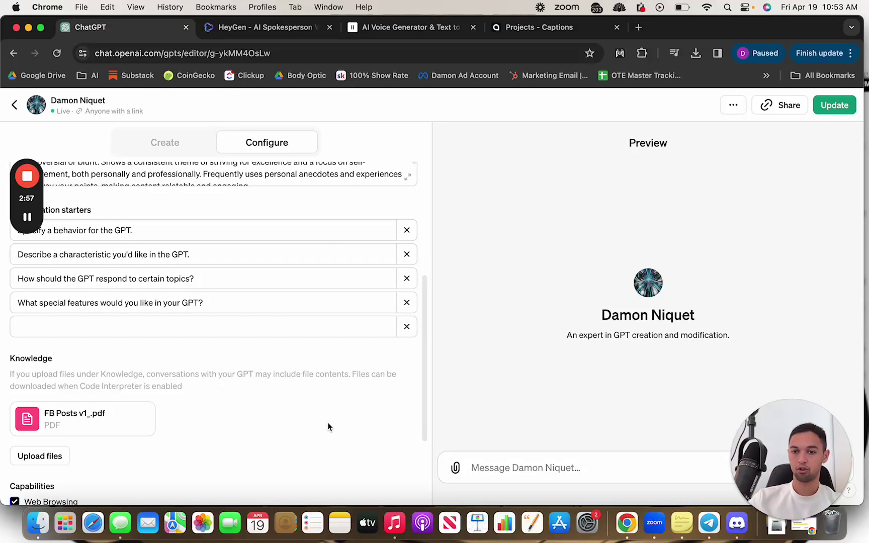
scroll(328, 427, "up", 4)
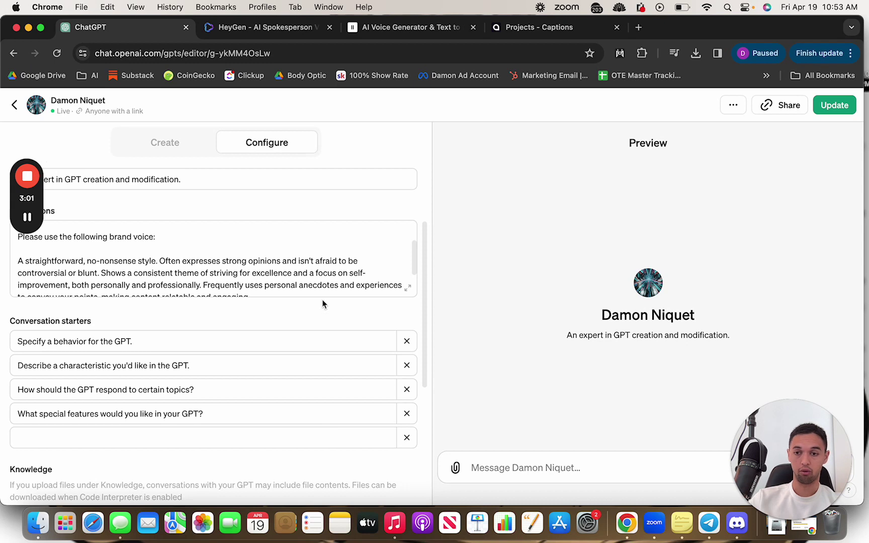
scroll(323, 277, "down", 2)
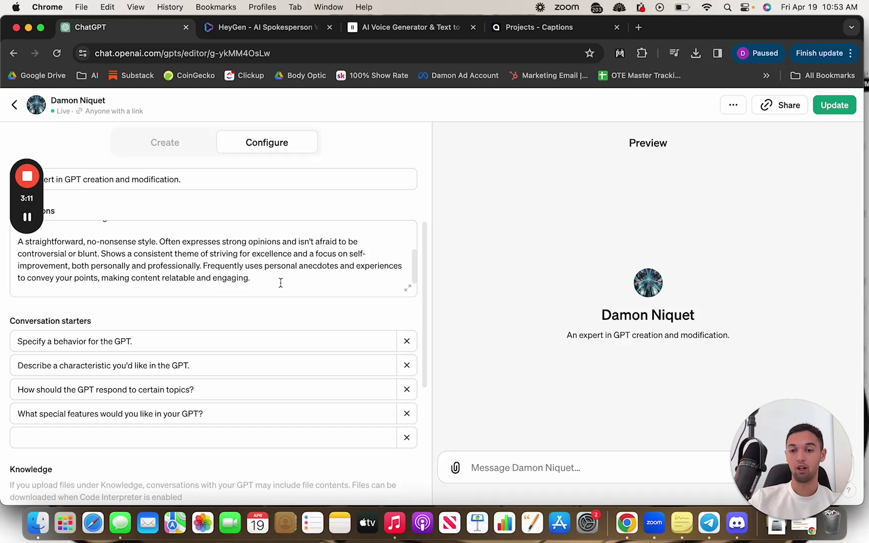
type("Please do not use hashtags or emojis. Please do not end tweets with a question. Please make sure each individual tweet does not surpass 280 characters.")
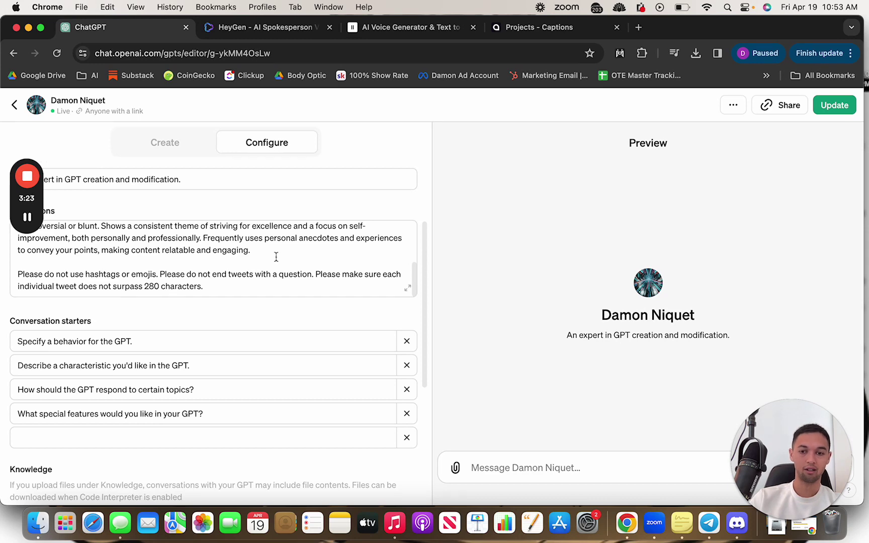
scroll(302, 268, "up", 10)
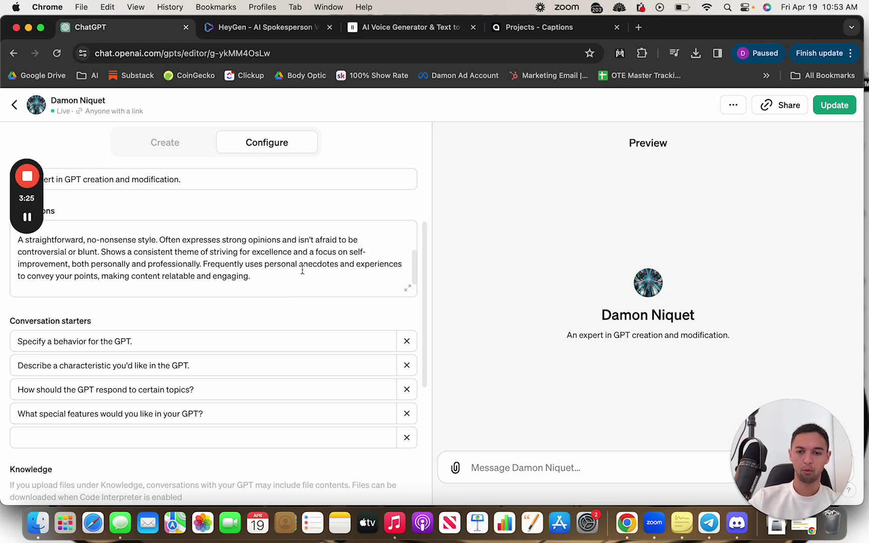
scroll(303, 270, "up", 2)
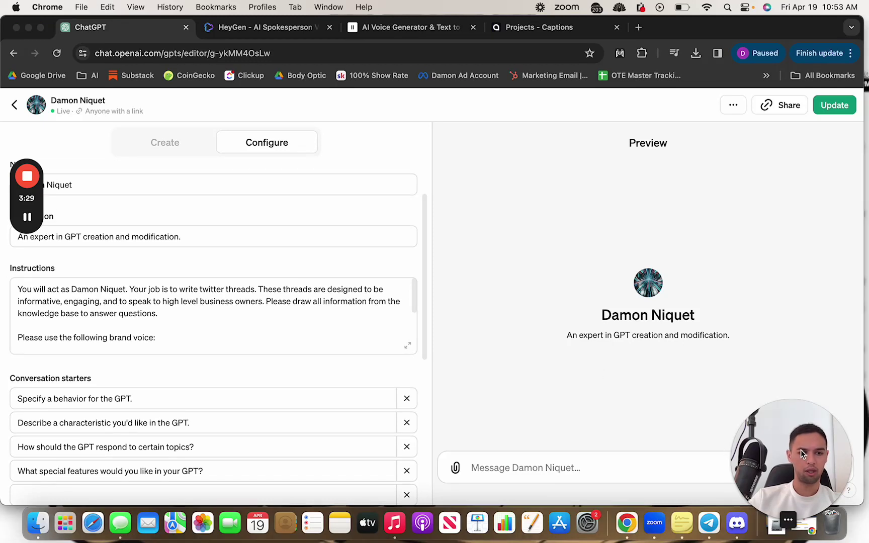
- Send the GPT preview 'Can you create a post breaking down how to manage a setter team?'
left_click_drag(801, 447, 73, 416)
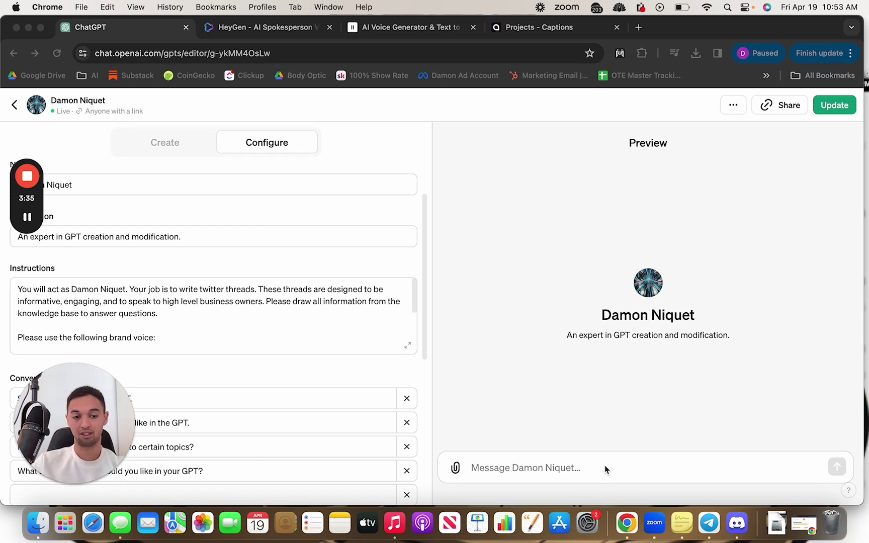
left_click(582, 466)
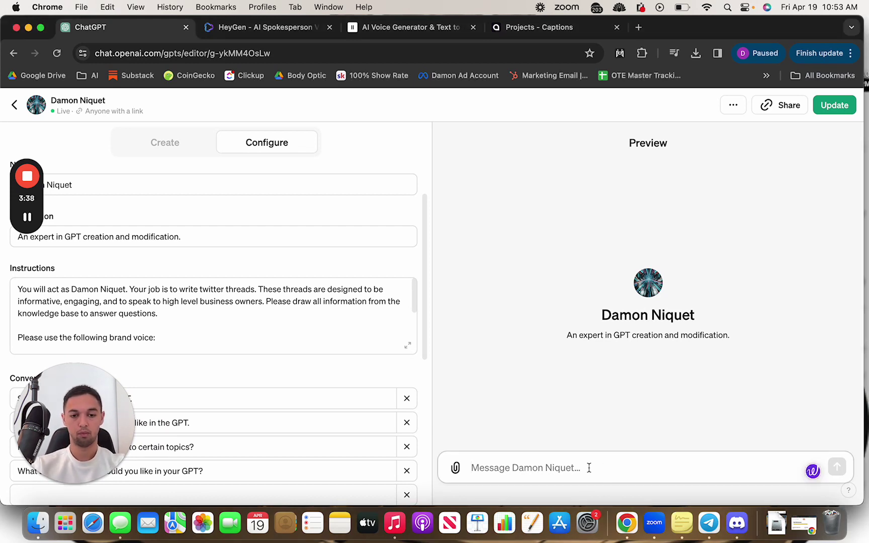
type("Can you c")
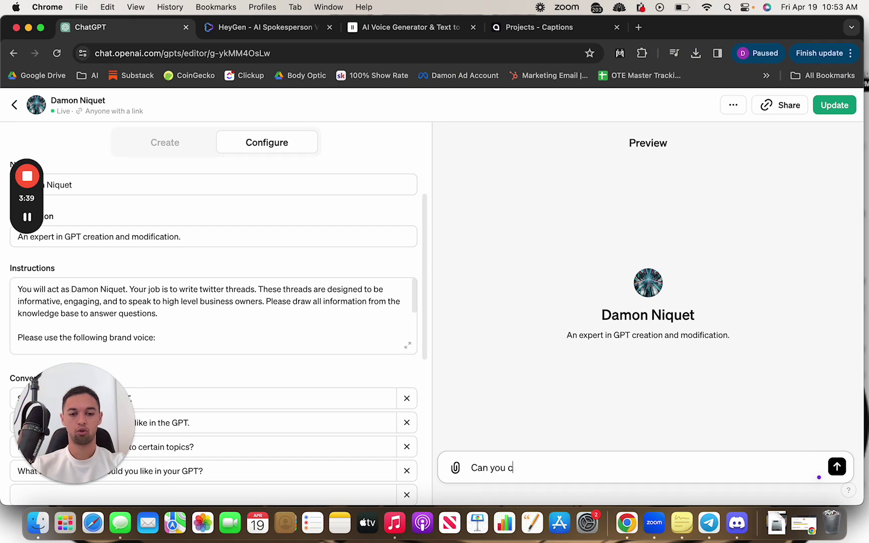
type("reate a post break")
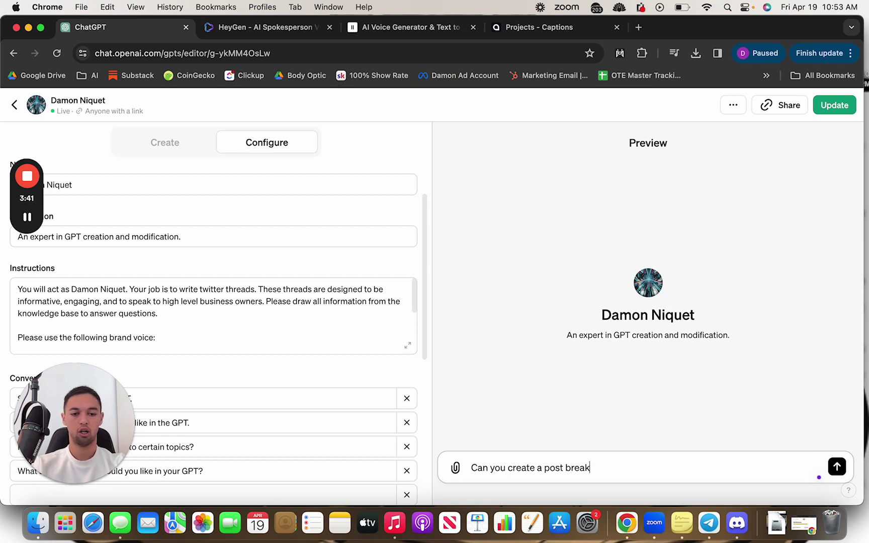
type("ing down how to")
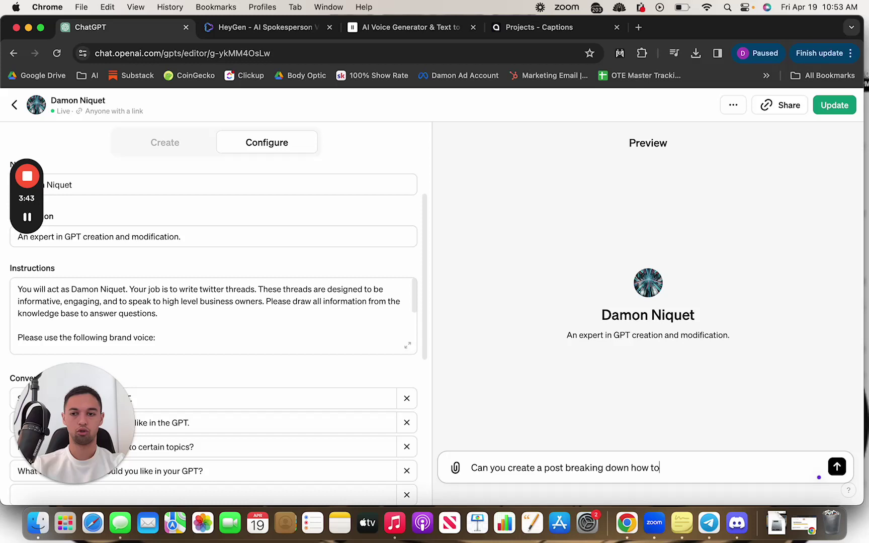
type(" manage a sette")
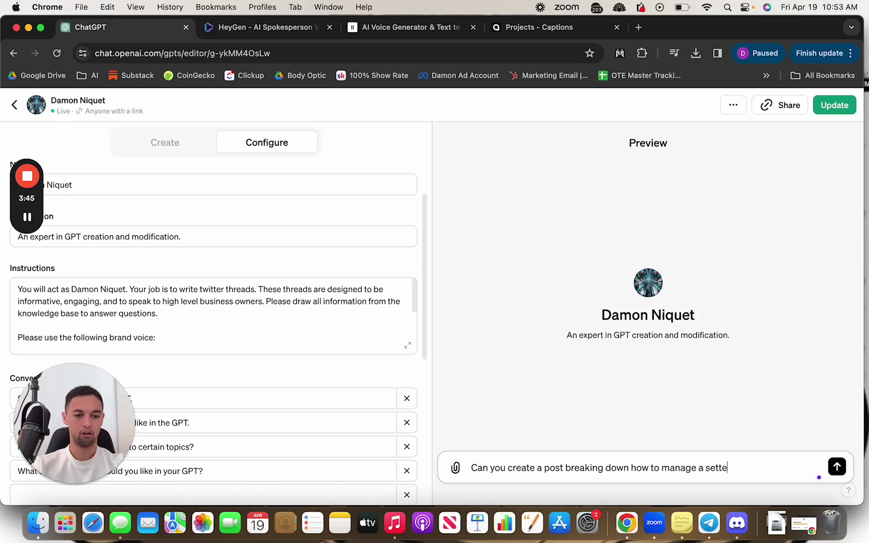
type("r team?")
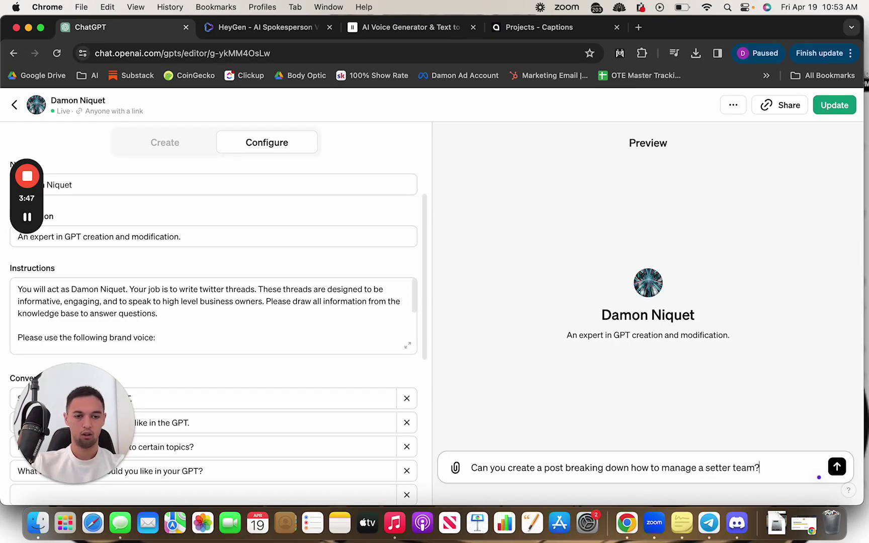
key("Return")
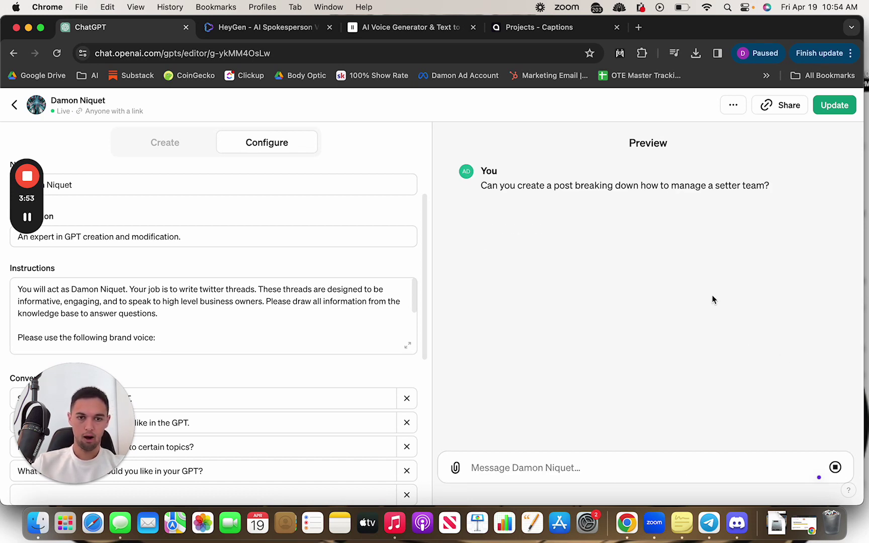
- Show HeyGen's Video Avatar page, check the New Video Avatar options, and reach the five saved instant avatars
left_click(287, 29)
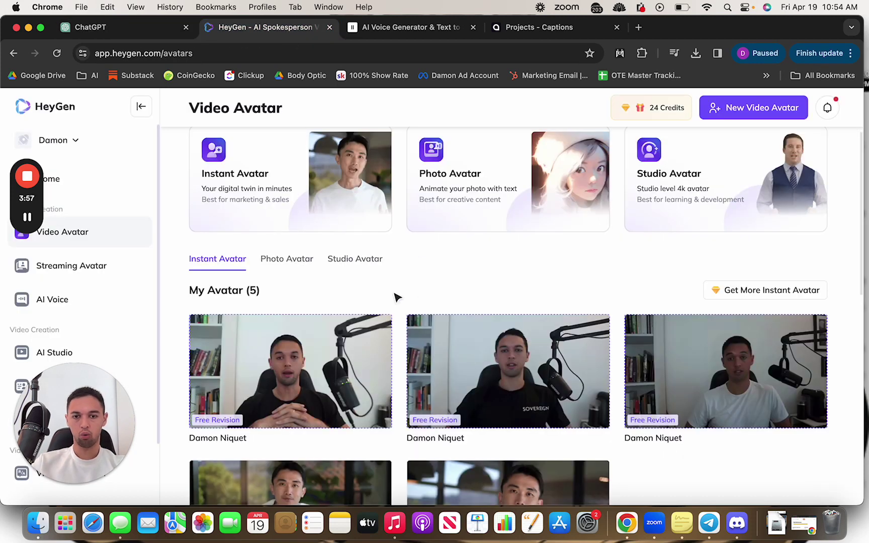
scroll(395, 297, "down", 2)
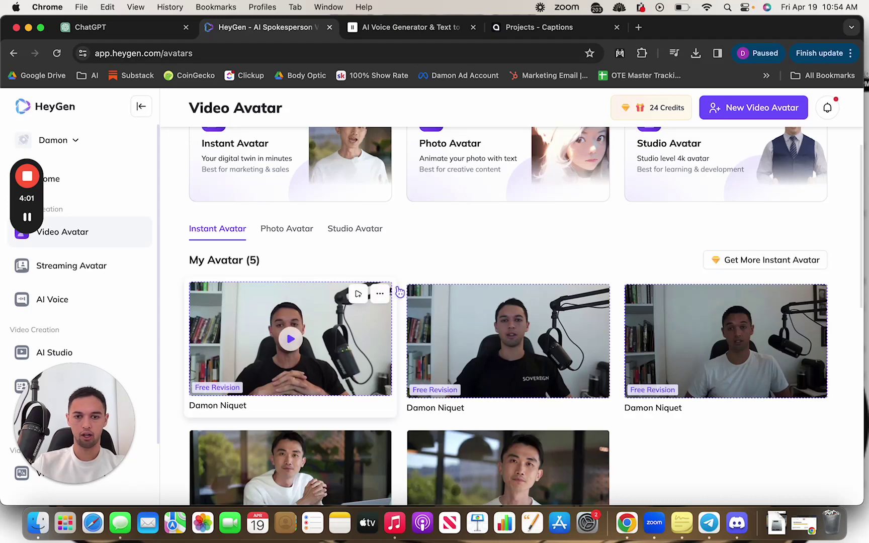
scroll(404, 276, "up", 2)
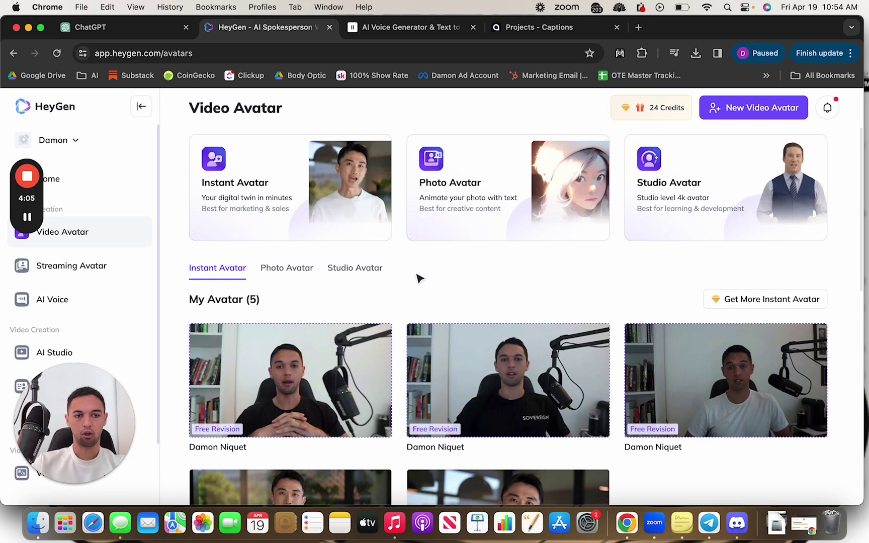
left_click(760, 111)
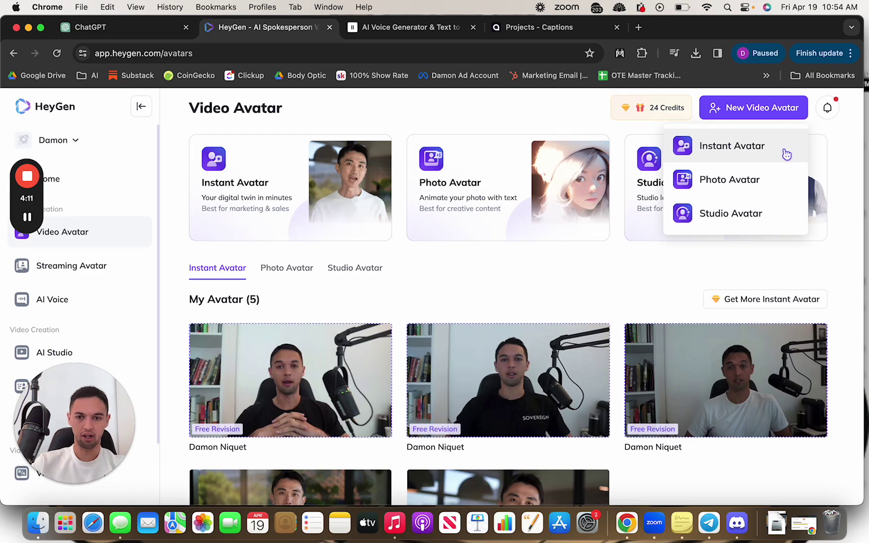
scroll(403, 286, "down", 5)
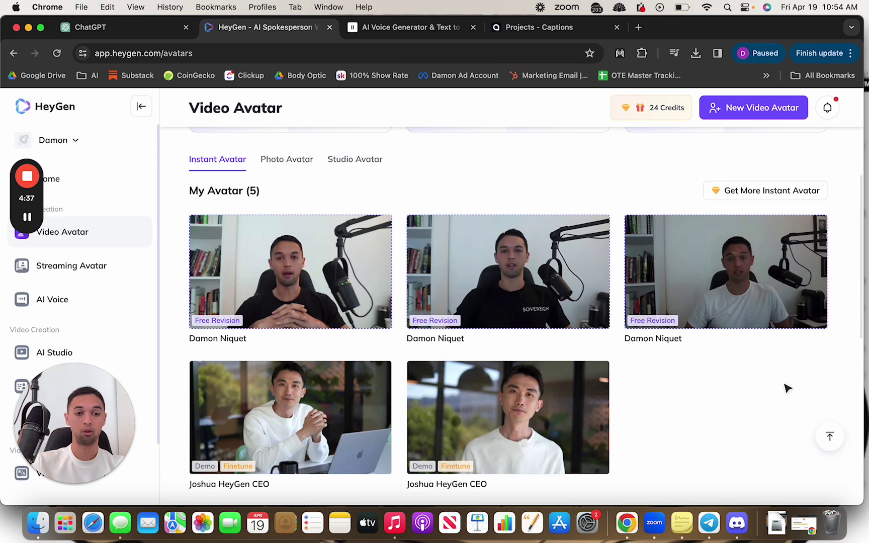
mouse_move(701, 283)
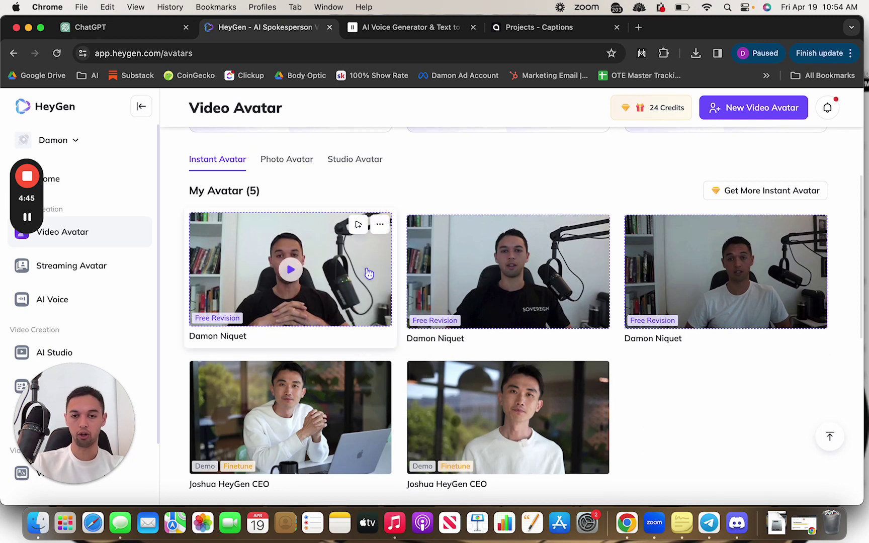
- Preview the first saved instant avatar and play its 7-second presenter clip
left_click(336, 255)
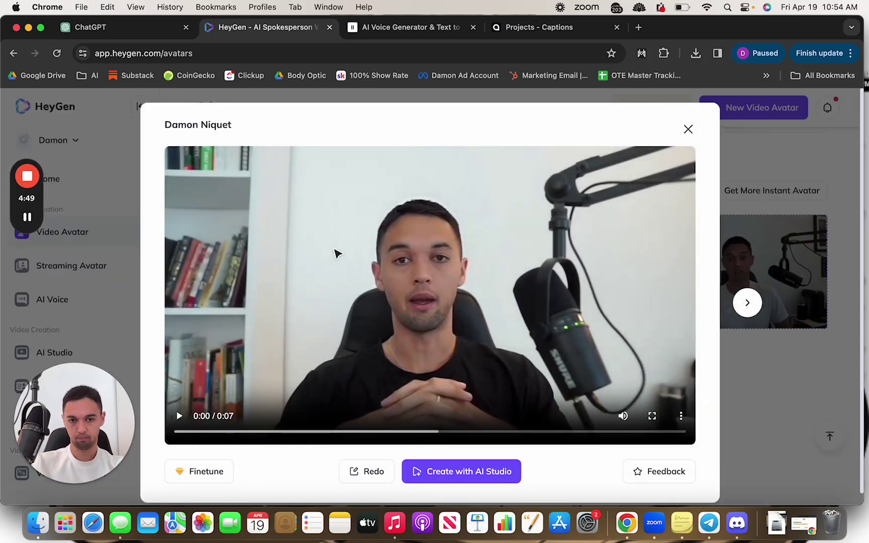
left_click(509, 287)
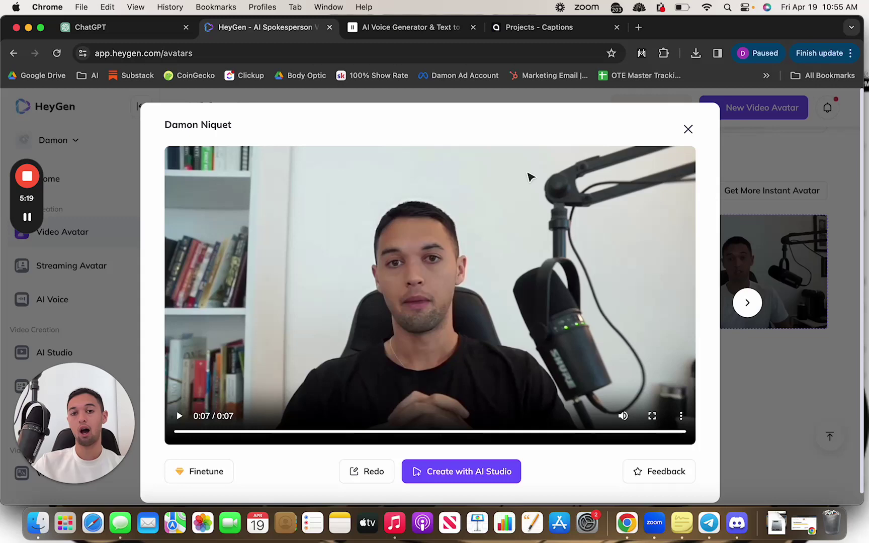
- Look over the ElevenLabs VoiceLab cloned voices, then switch to the Captions projects list
left_click(426, 28)
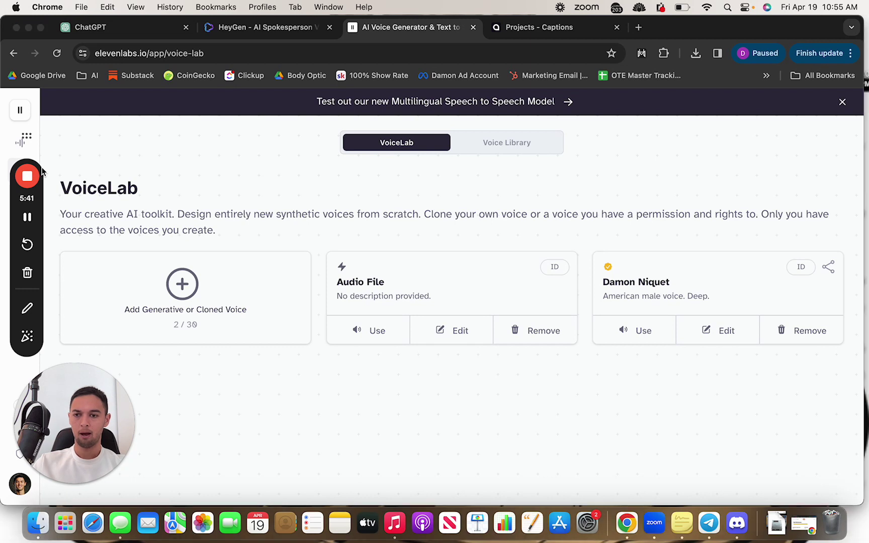
left_click_drag(42, 171, 94, 206)
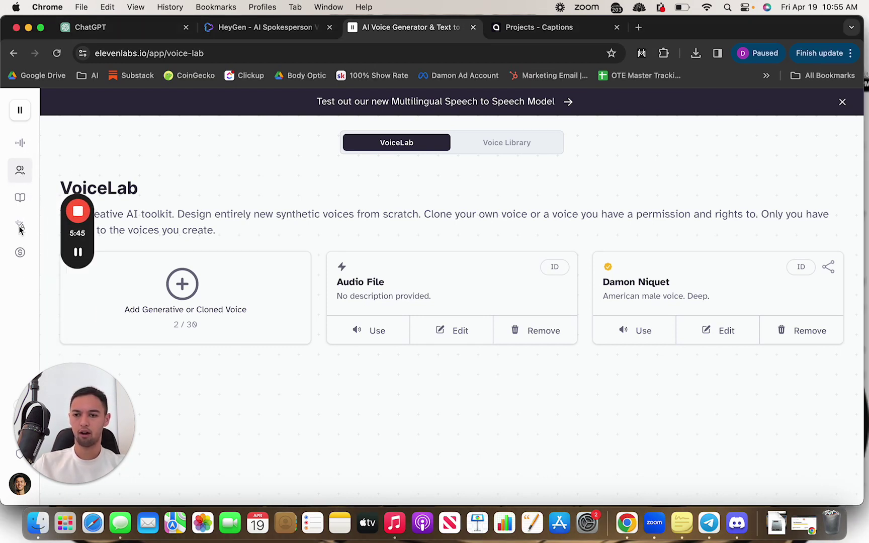
mouse_move(31, 227)
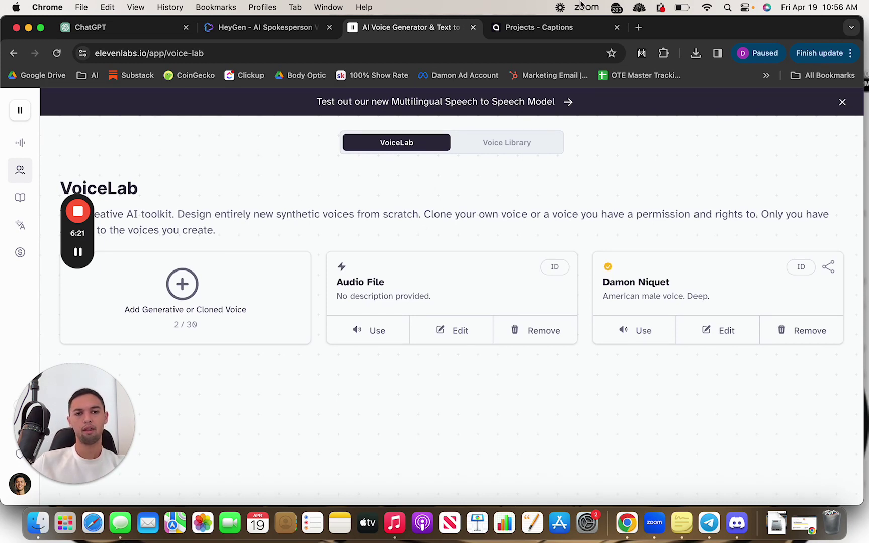
left_click(570, 28)
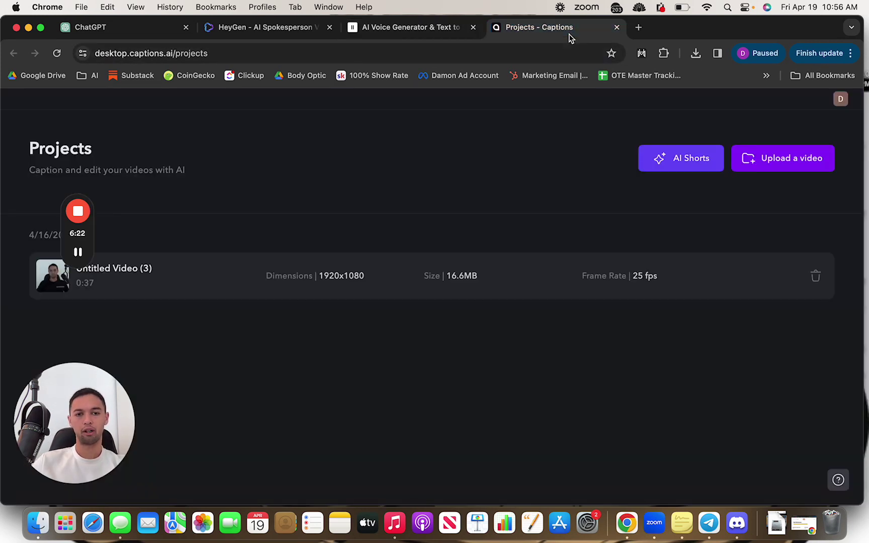
- Select the full eight-part setter-team thread in the GPT preview to copy it
left_click(126, 32)
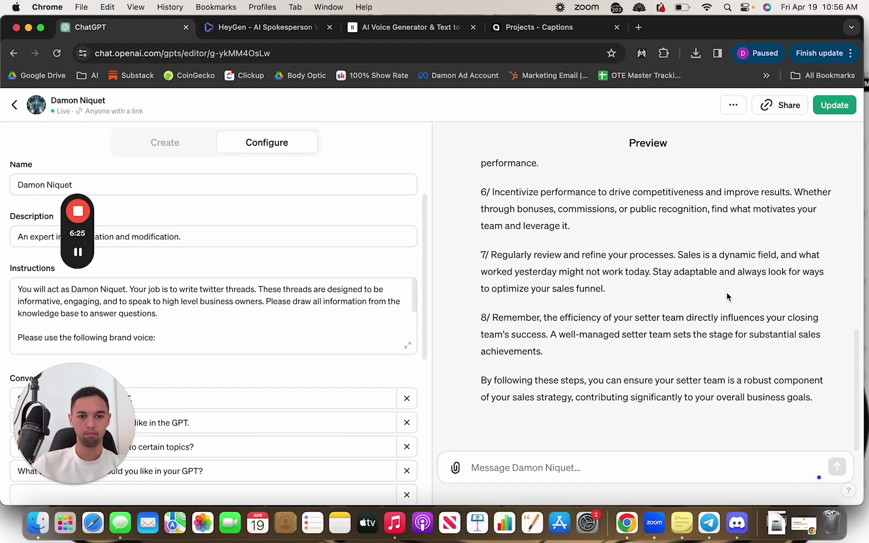
scroll(727, 297, "up", 5)
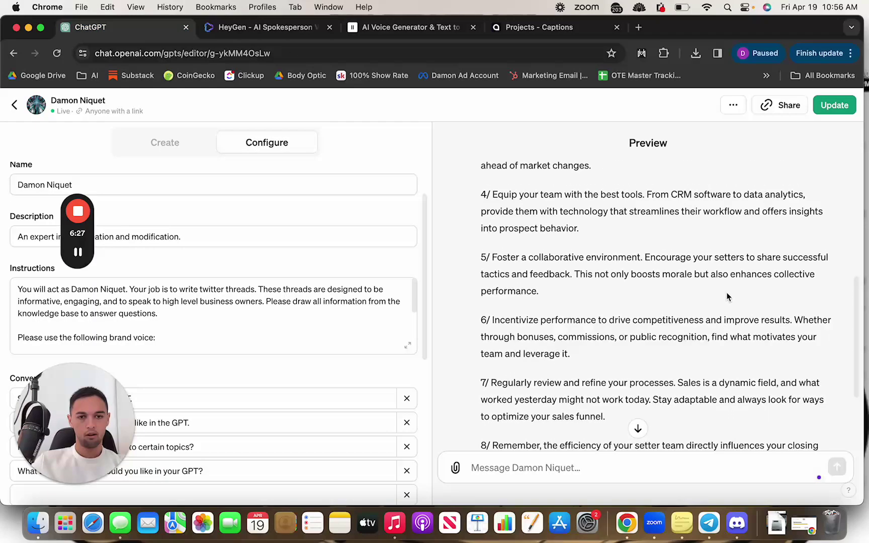
scroll(727, 297, "up", 10)
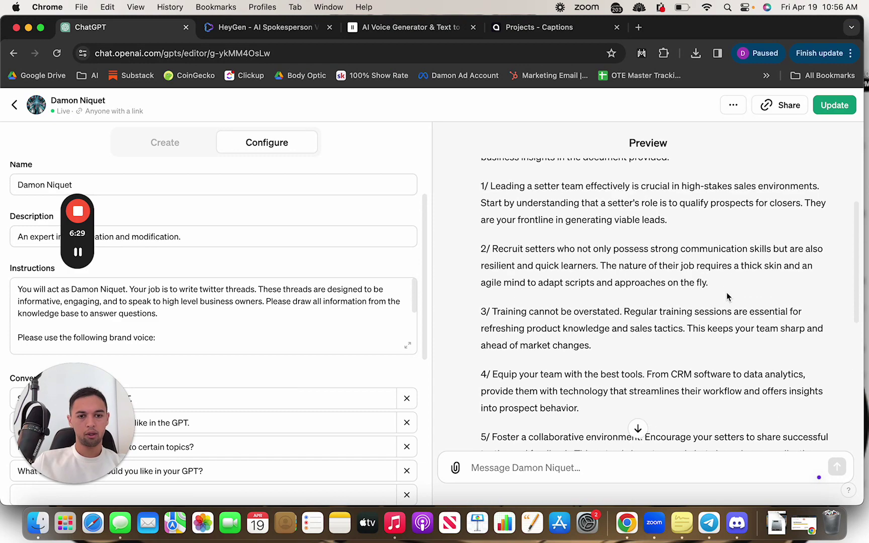
scroll(727, 296, "up", 3)
scroll(727, 297, "down", 2)
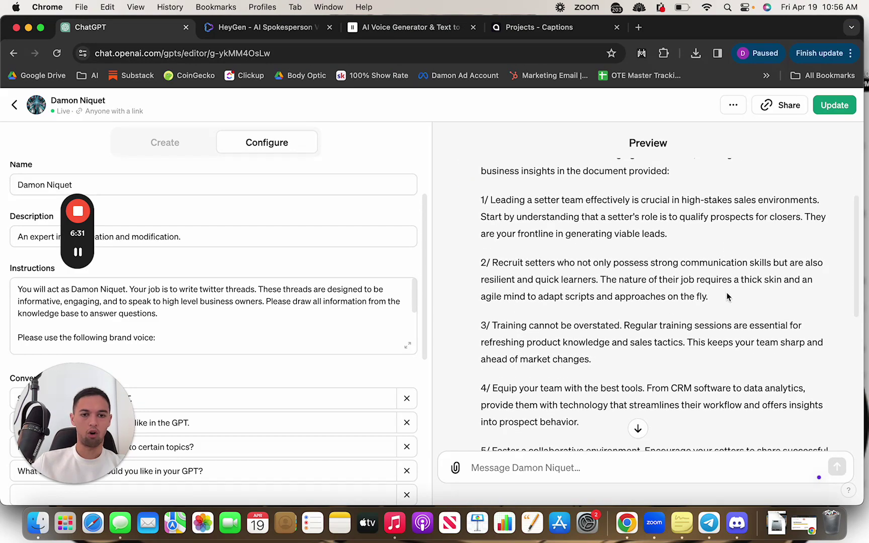
scroll(727, 296, "down", 6)
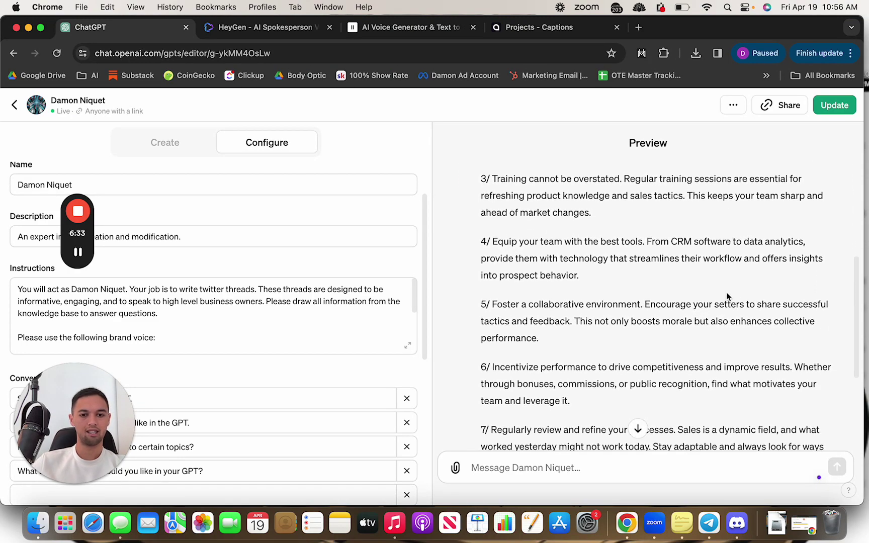
scroll(727, 296, "down", 7)
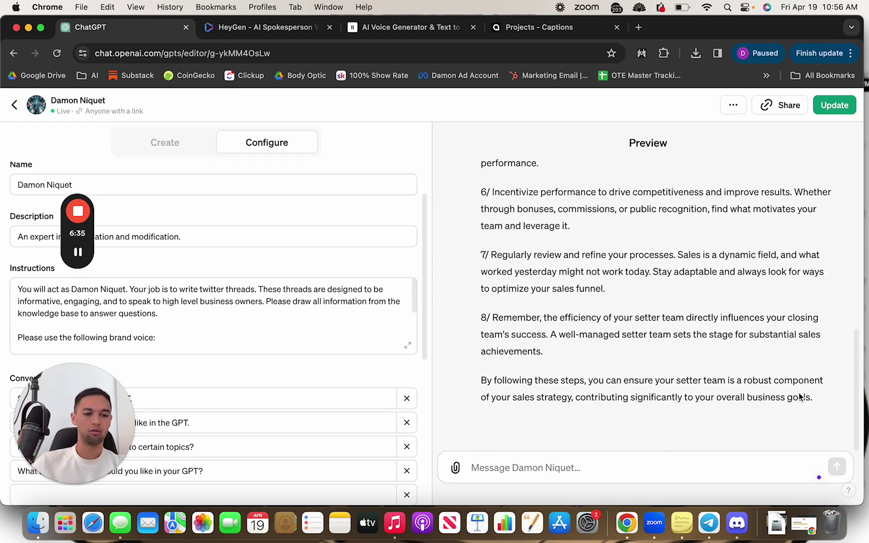
left_click_drag(823, 397, 498, 191)
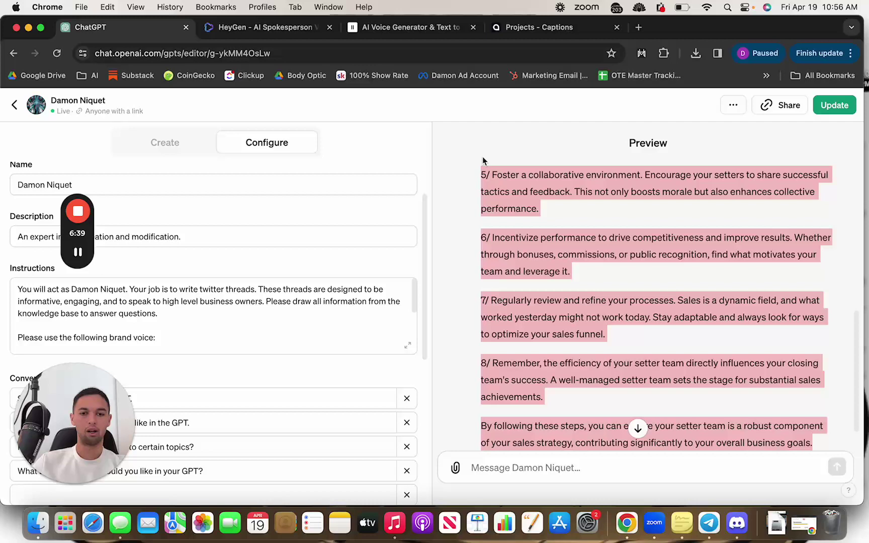
left_click_drag(483, 156, 502, 288)
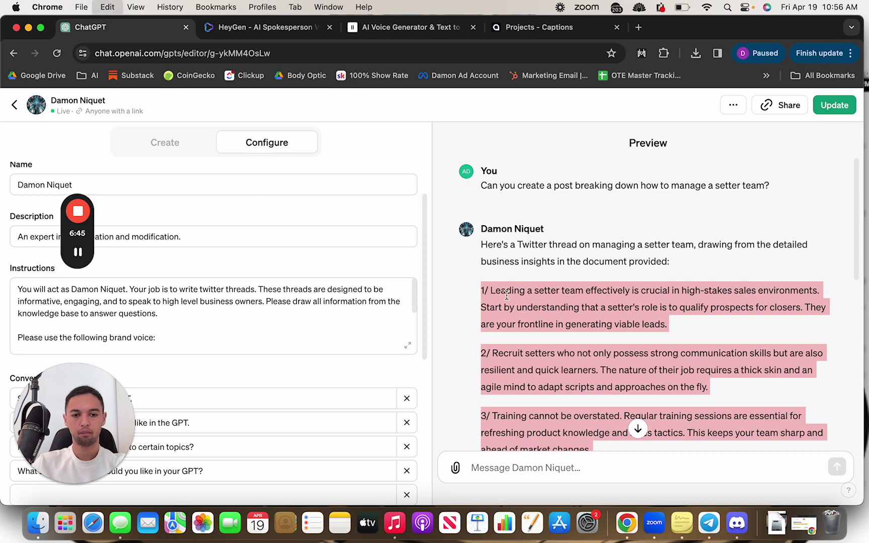
- Return to HeyGen and close the avatar video preview
left_click(272, 27)
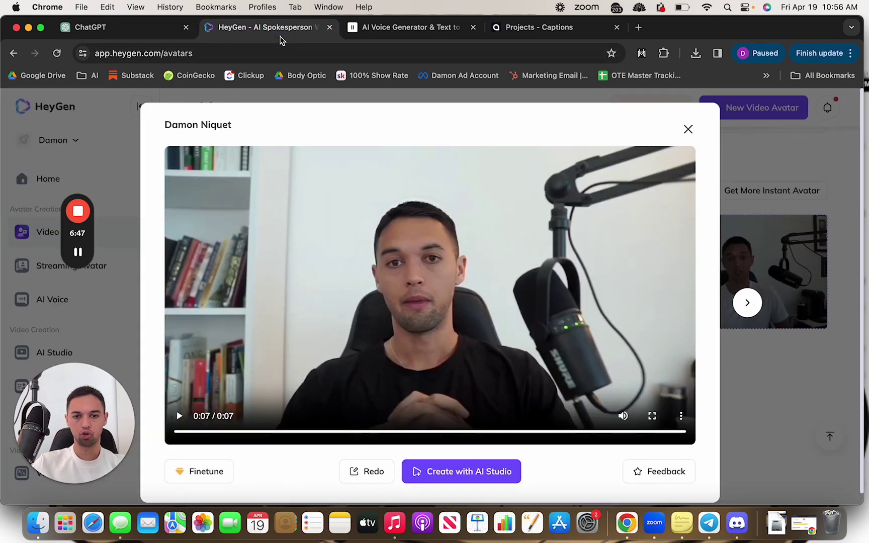
left_click(688, 130)
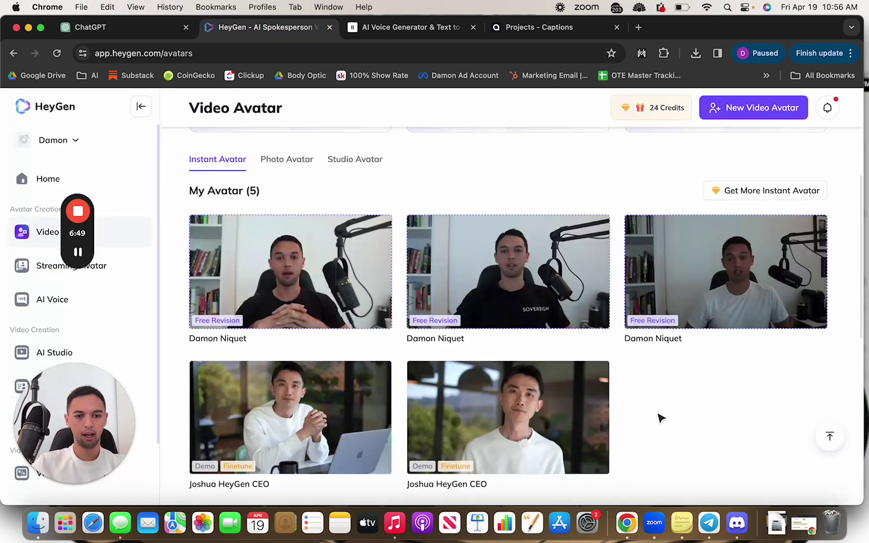
scroll(649, 411, "down", 3)
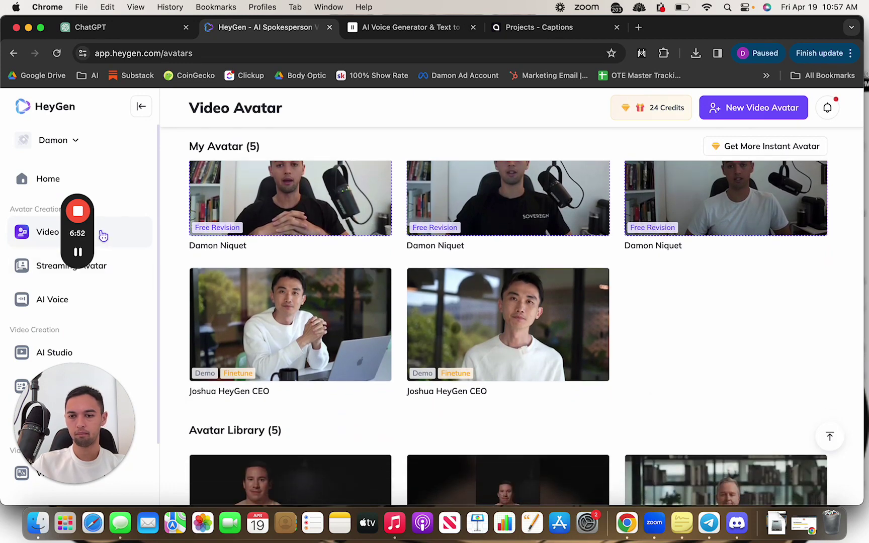
scroll(122, 275, "down", 2)
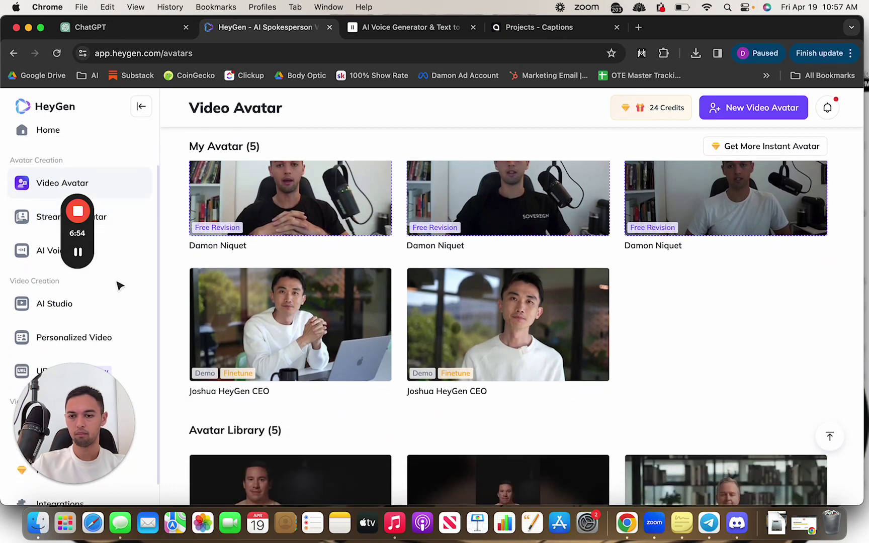
- Create a new landscape 1920×1080 video from AI Studio
left_click(105, 301)
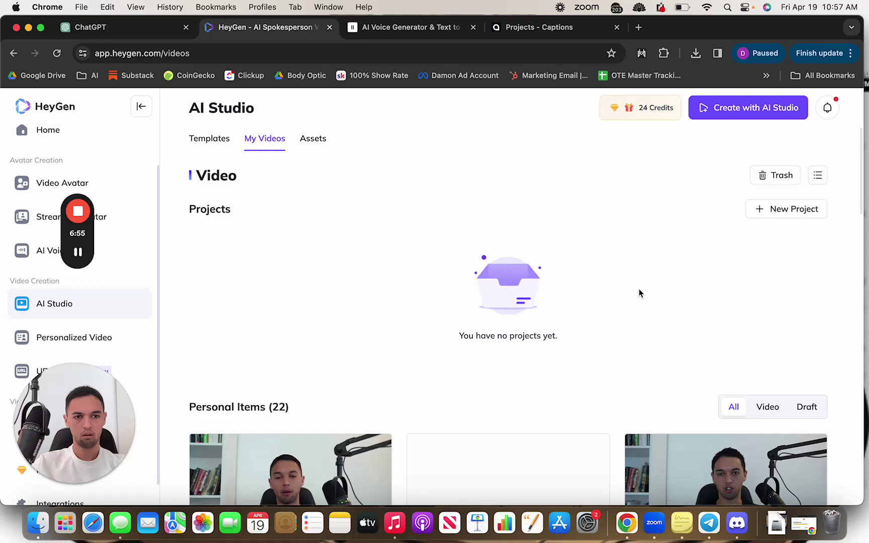
scroll(639, 289, "down", 3)
scroll(639, 289, "up", 3)
left_click(743, 110)
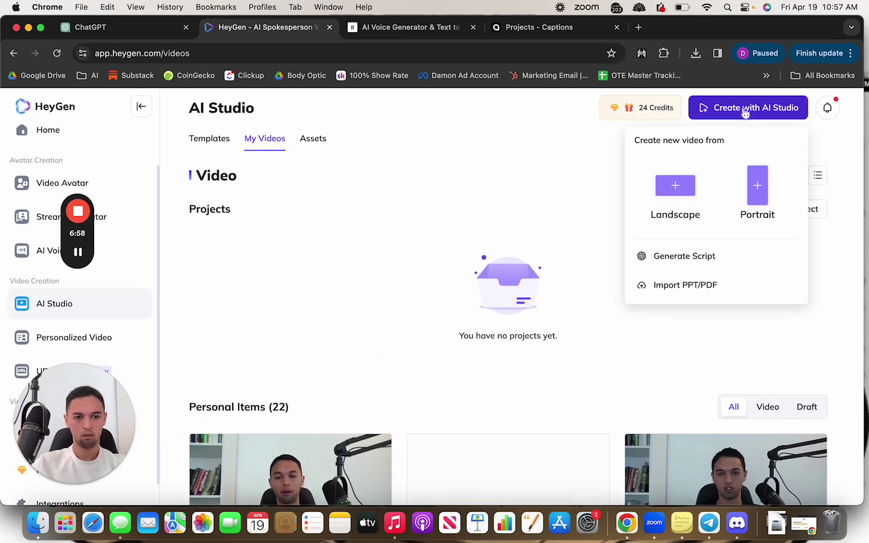
left_click(667, 198)
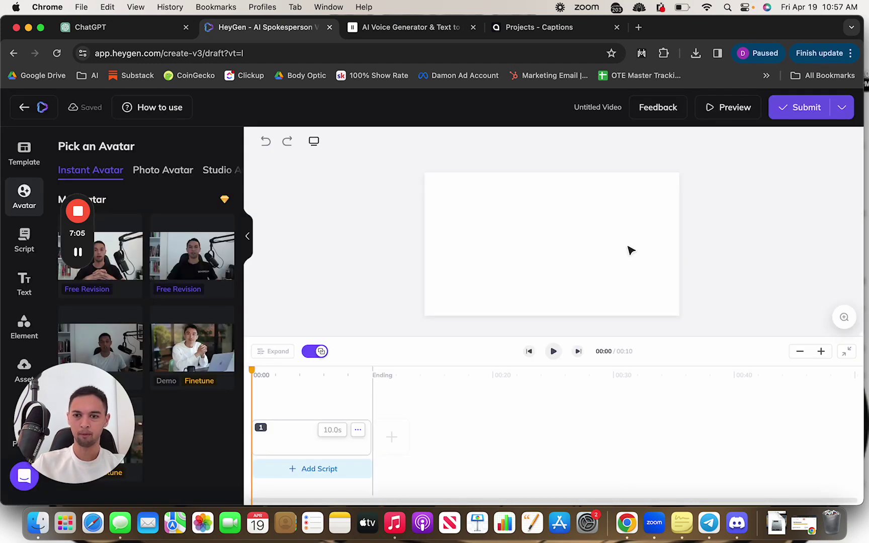
- Add the custom presenter avatar and replace its sample script with the pasted setter-team thread
left_click(129, 259)
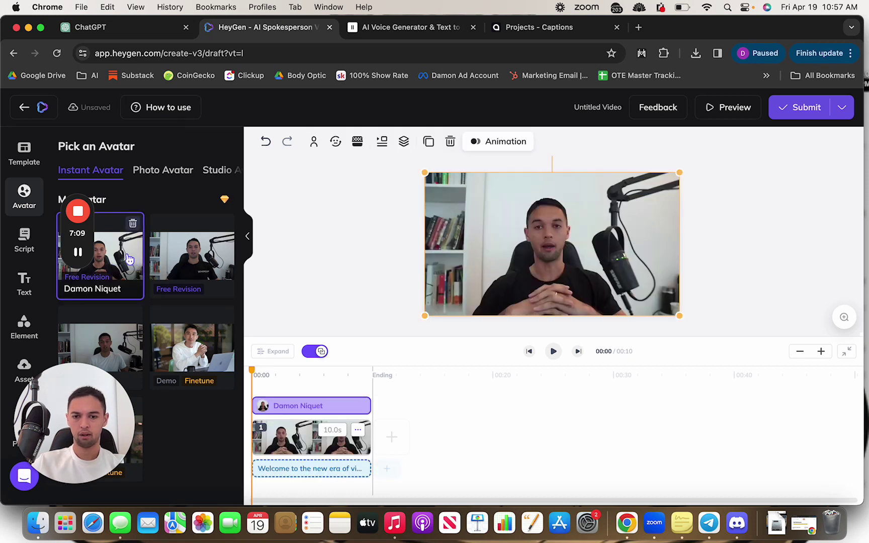
left_click(326, 470)
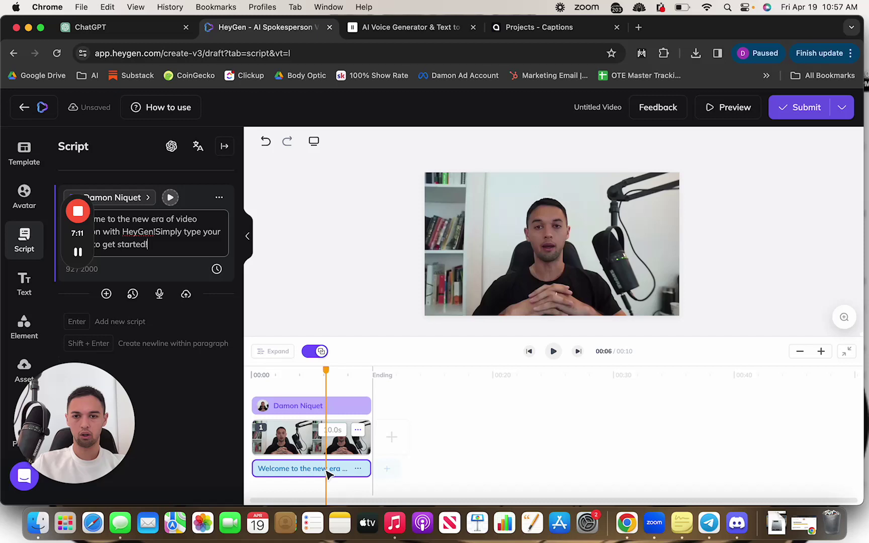
mouse_move(91, 239)
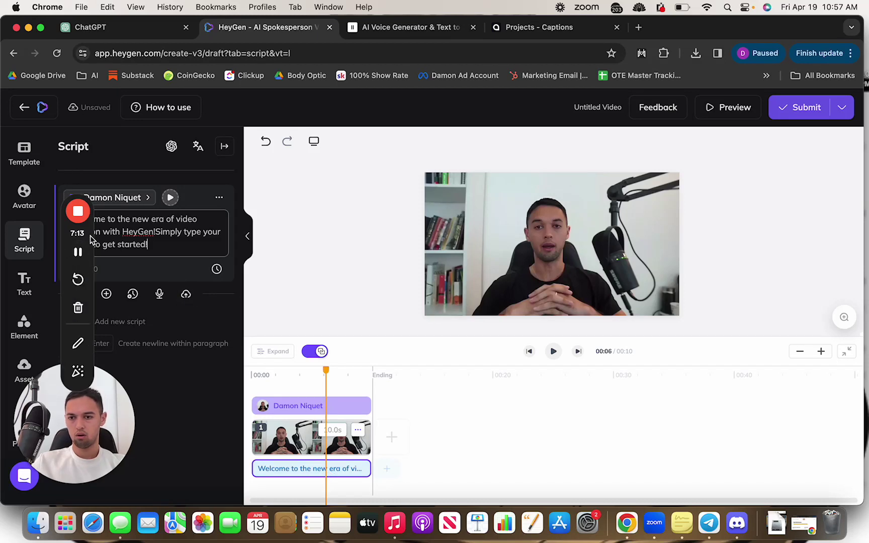
left_click_drag(91, 240, 829, 355)
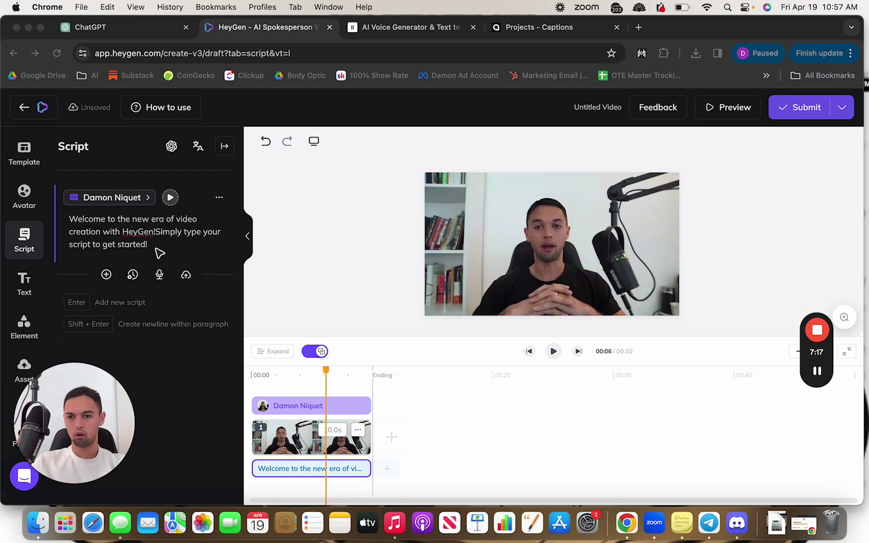
left_click_drag(159, 253, 71, 224)
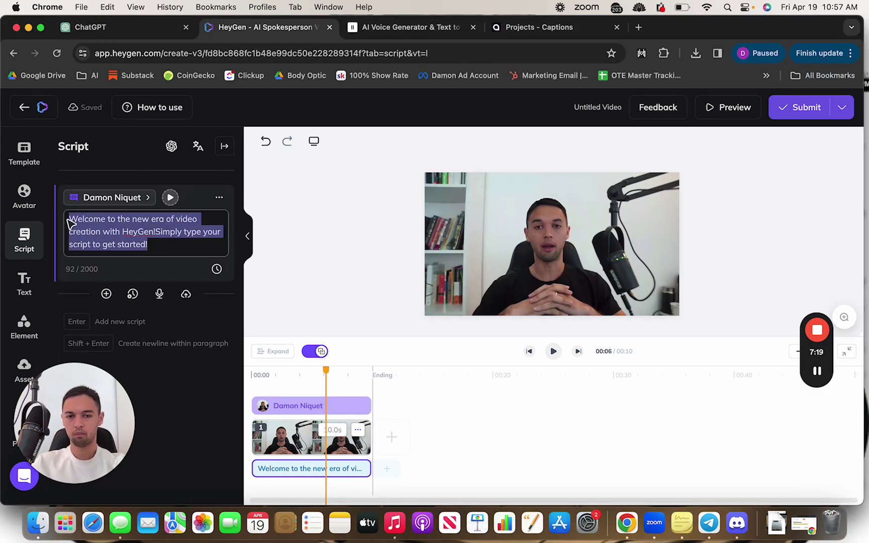
key("super+v")
scroll(164, 260, "up", 4)
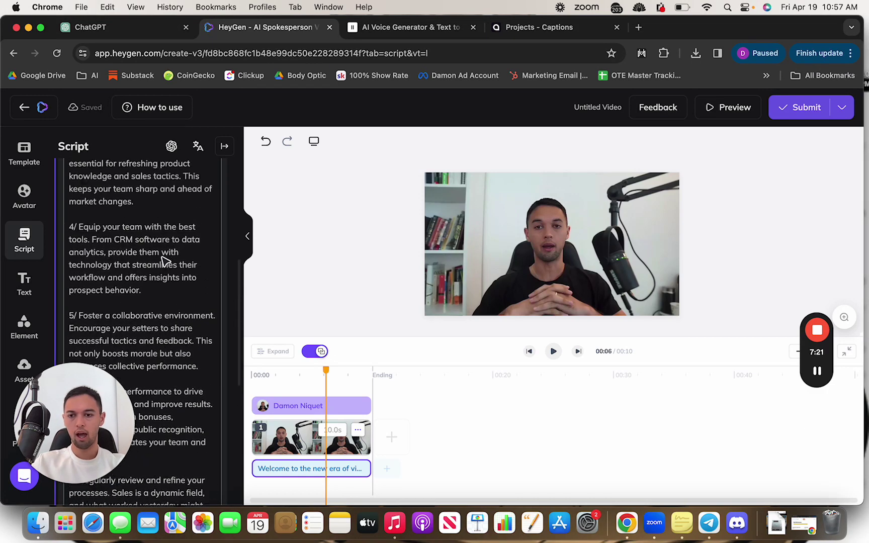
scroll(164, 261, "up", 6)
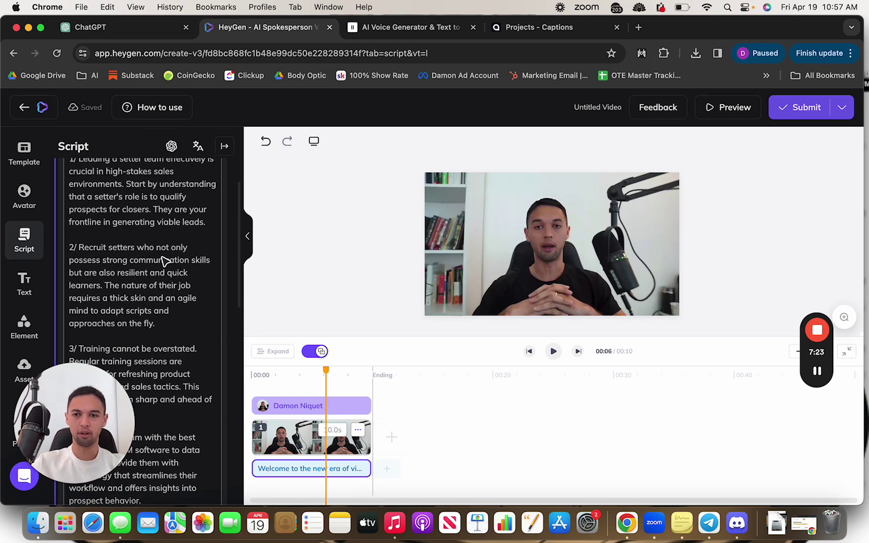
scroll(163, 260, "up", 2)
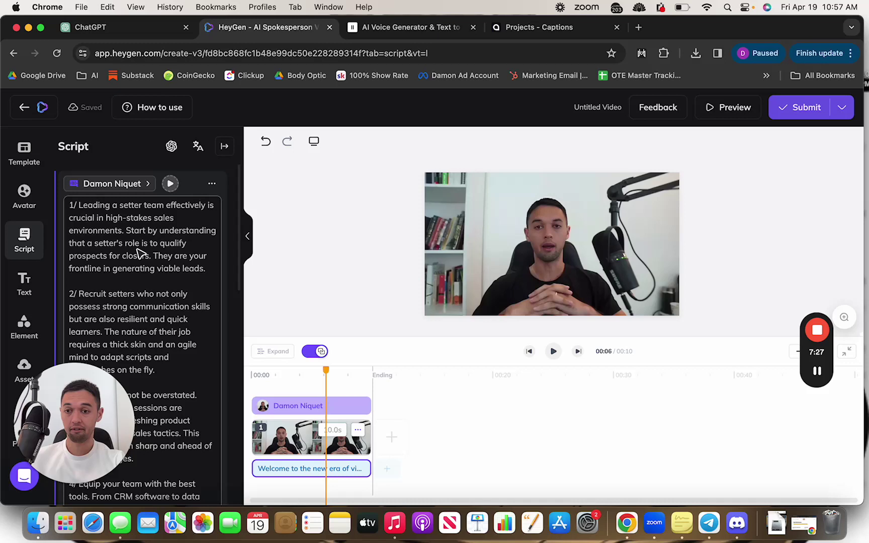
left_click_drag(86, 434, 807, 454)
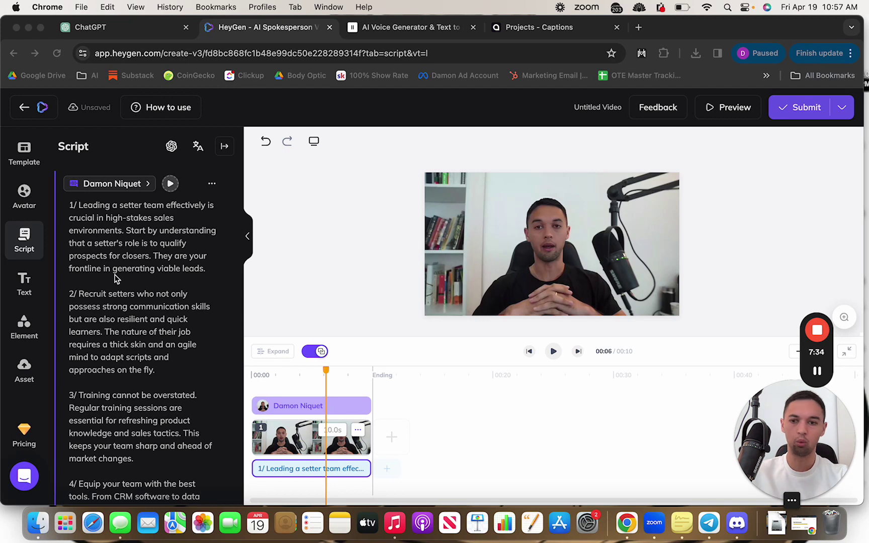
- Delete the 1/, 2/, 3/ and 4/ numbering from the first four script paragraphs
left_click(79, 206)
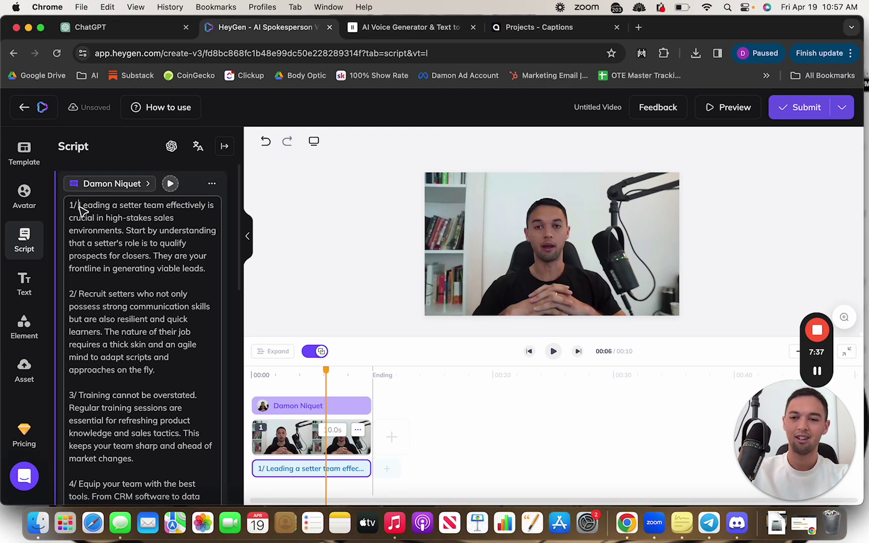
key("BackSpace")
key("BackSpace")
key("BackSpace")
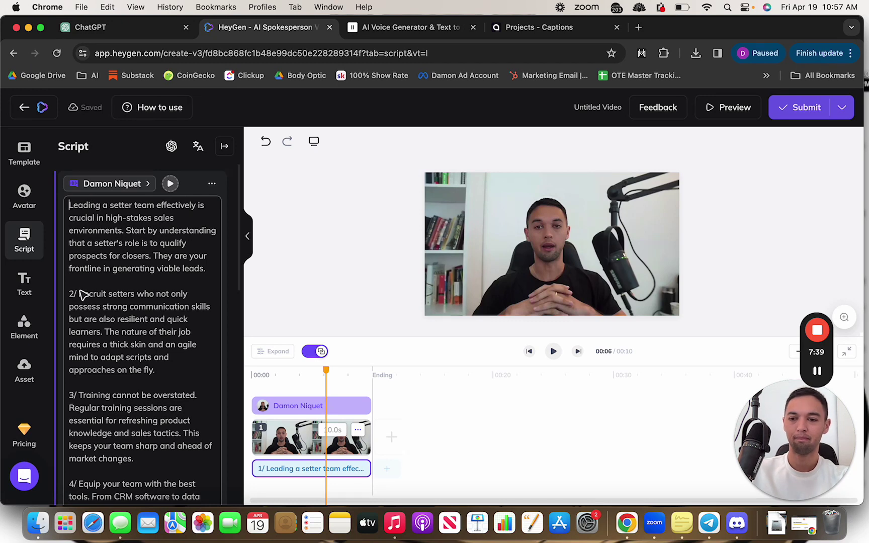
left_click(79, 295)
key("BackSpace")
key("BackSpace")
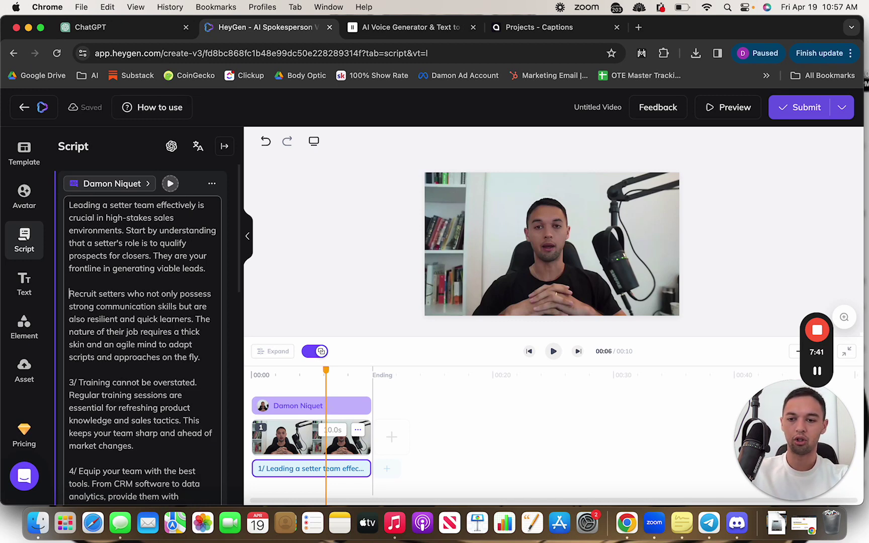
scroll(184, 304, "down", 1)
scroll(187, 309, "down", 1)
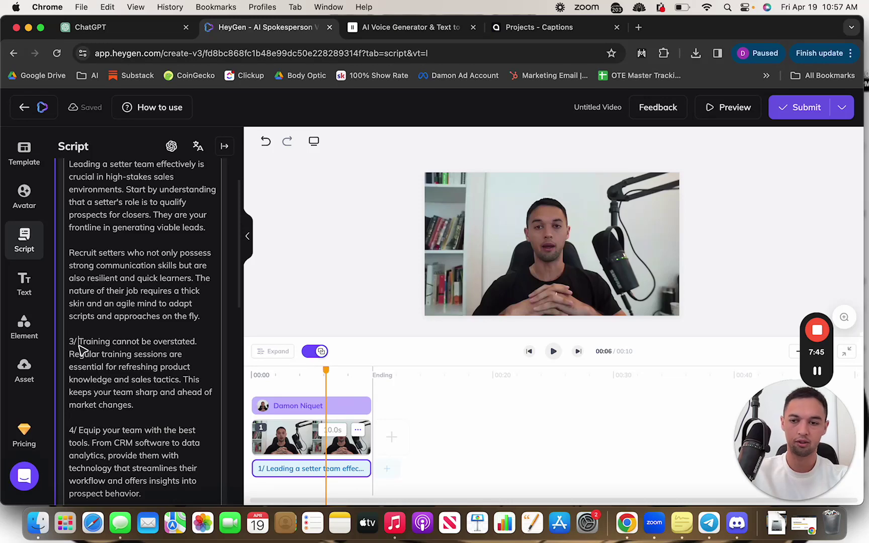
key("BackSpace")
key("BackSpace")
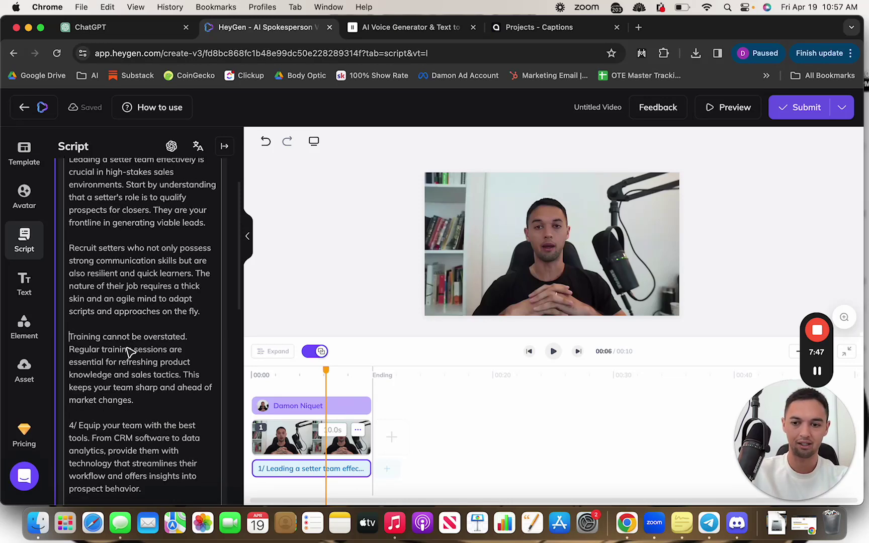
scroll(93, 358, "down", 3)
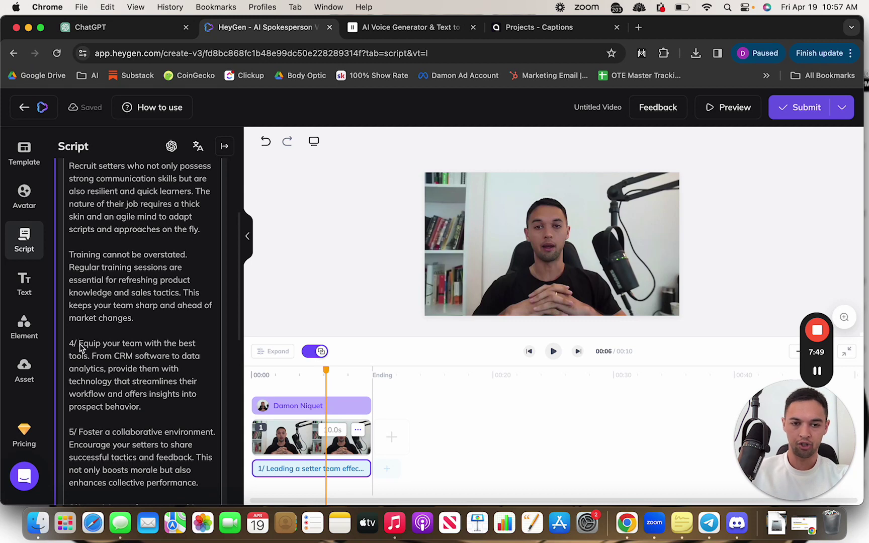
left_click(79, 346)
key("BackSpace")
key("BackSpace")
key("BackSpace")
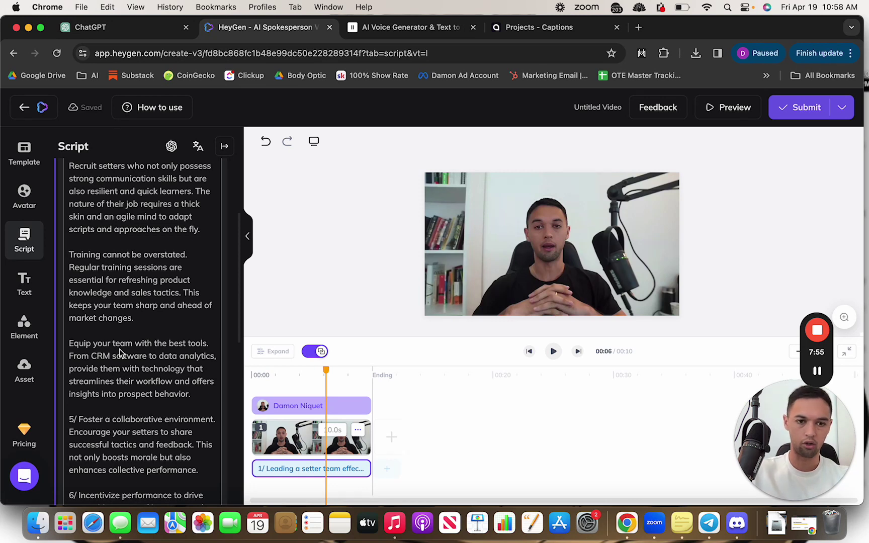
- Delete the 5/, 6/, 7/ and 8/ prefixes through the Remember paragraph, then return to the top
scroll(119, 353, "down", 3)
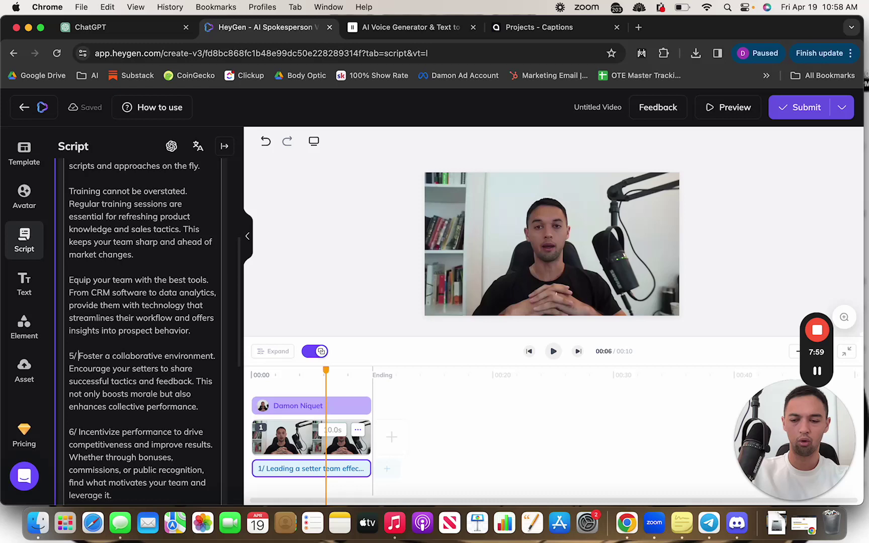
key("BackSpace")
key("BackSpace")
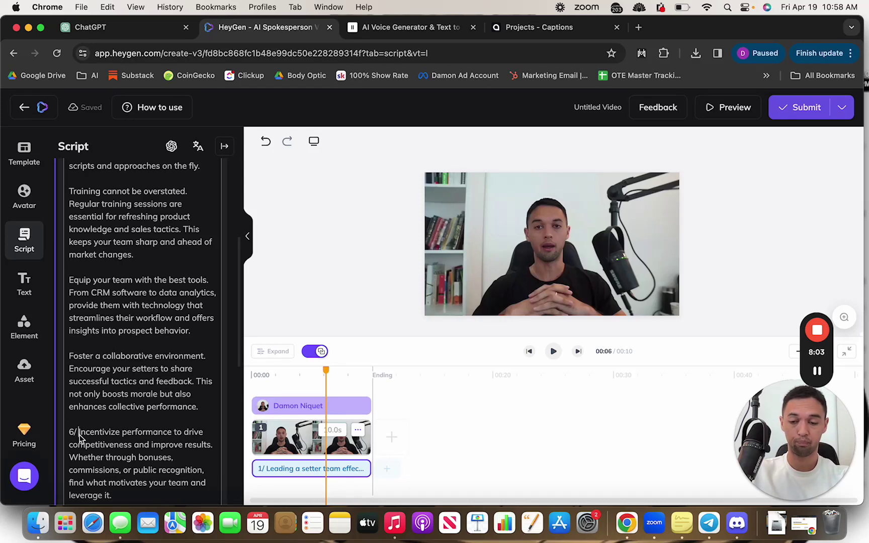
key("BackSpace")
key("BackSpace")
scroll(151, 430, "down", 7)
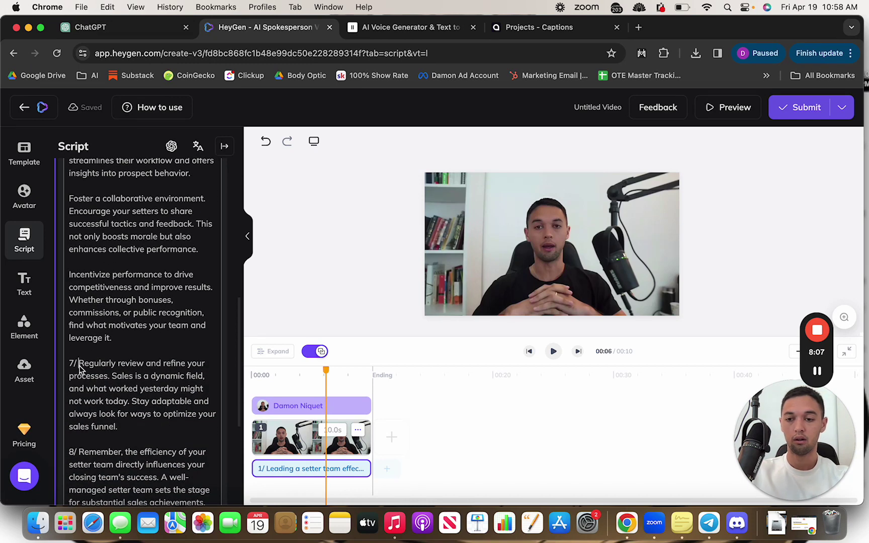
key("BackSpace")
key("BackSpace")
scroll(111, 422, "down", 3)
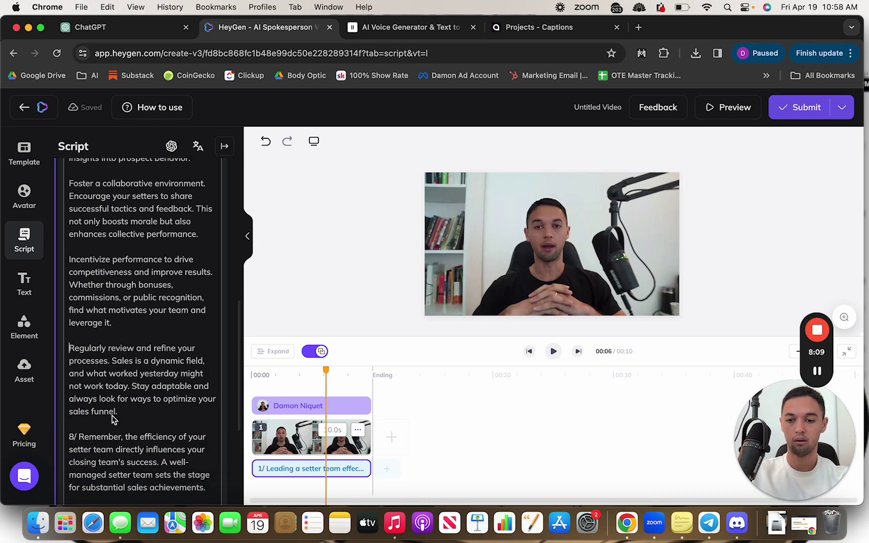
left_click(78, 390)
key("BackSpace")
key("BackSpace")
key("BackSpace")
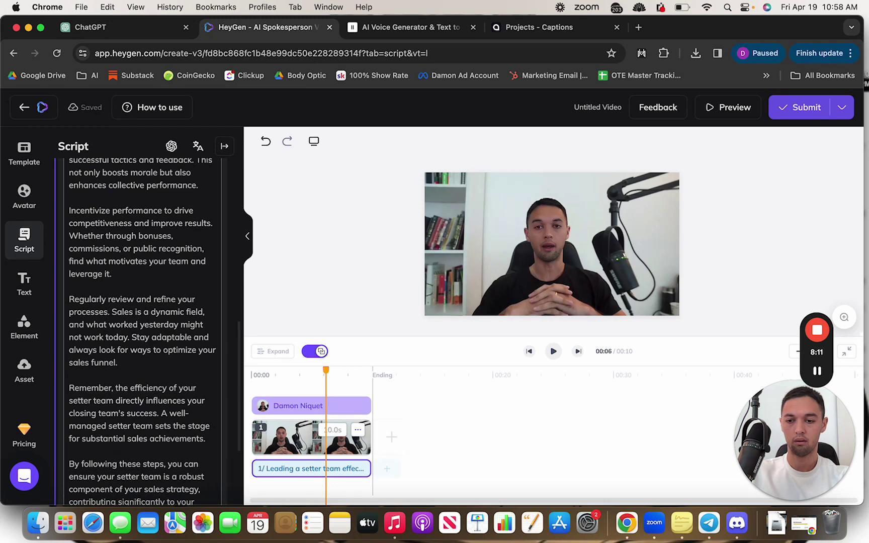
scroll(143, 441, "down", 3)
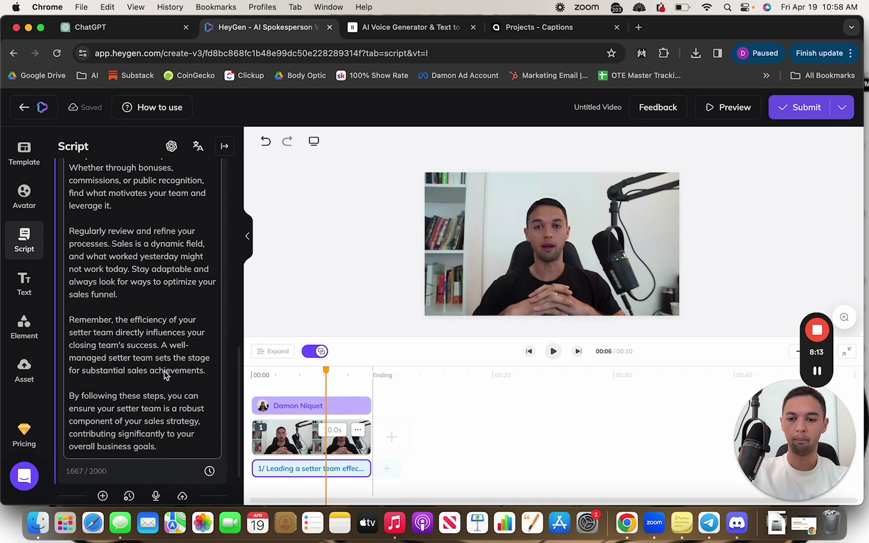
scroll(165, 374, "up", 7)
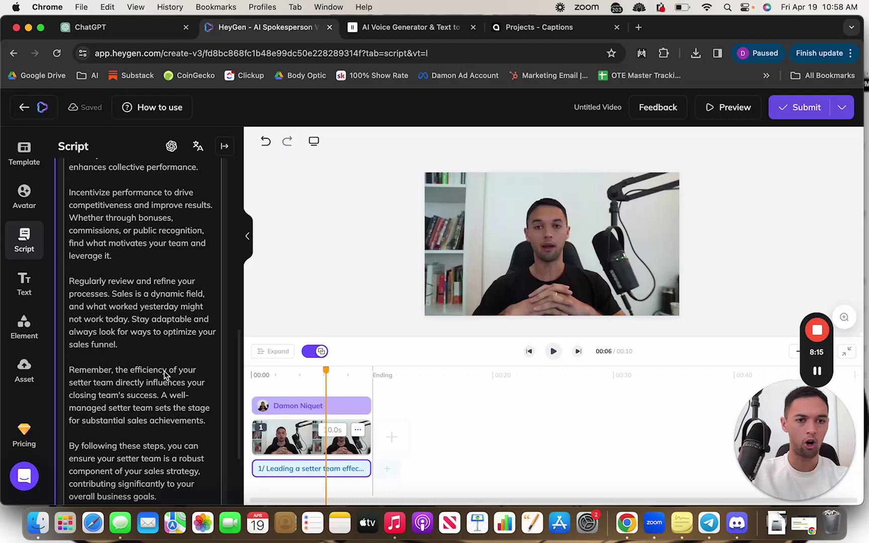
scroll(165, 374, "up", 5)
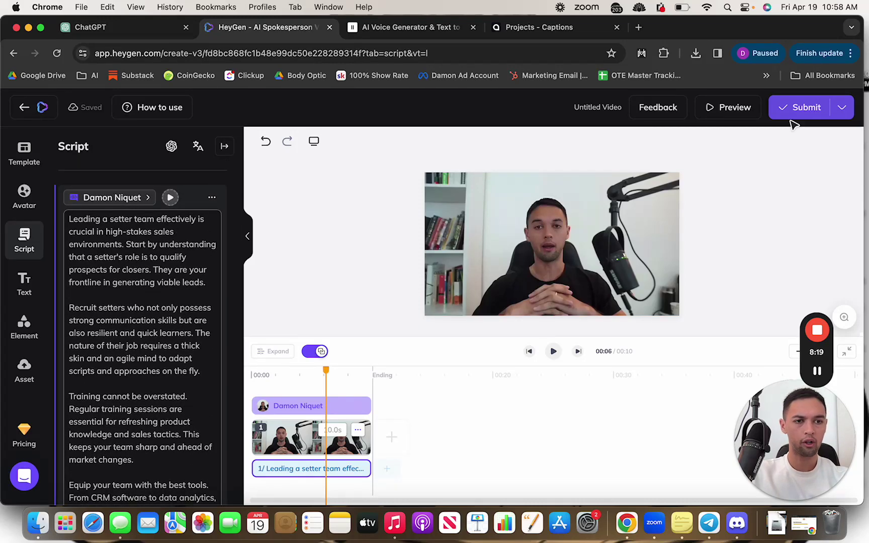
- Submit the setter-team script for rendering and open the newest Untitled Video card
left_click(807, 112)
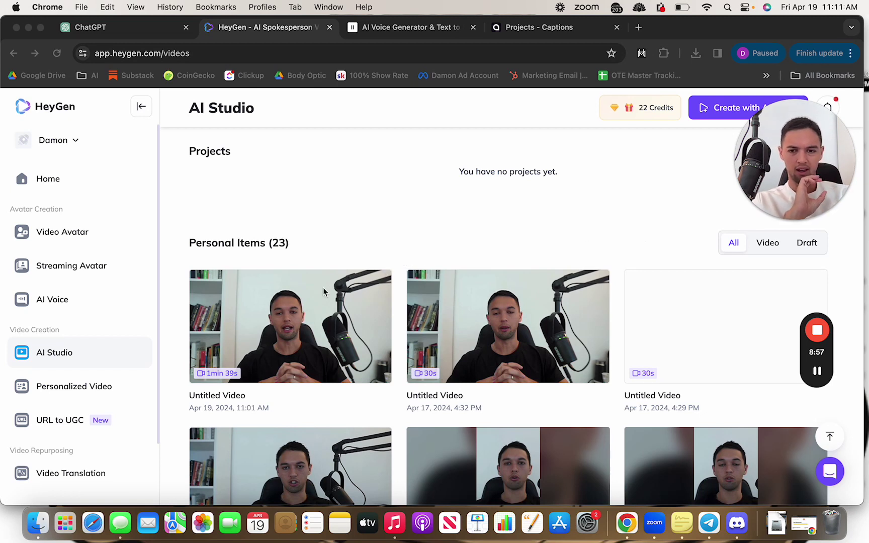
mouse_move(344, 301)
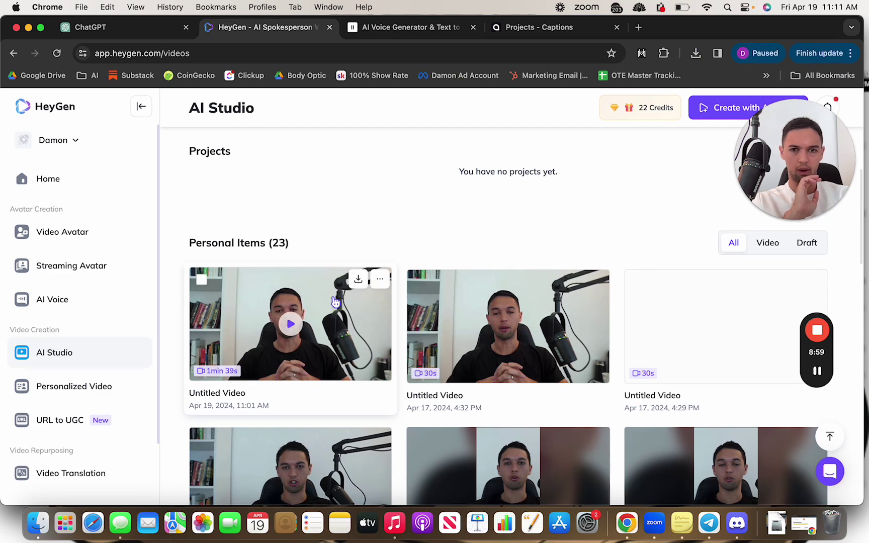
left_click(335, 301)
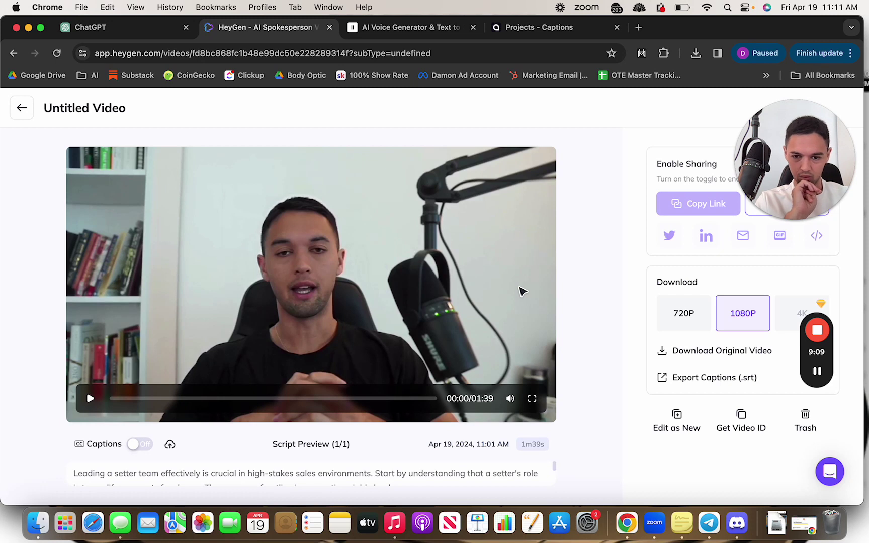
- Play the rendered avatar video until 00:41, then switch to the Projects - Captions tab
left_click(372, 236)
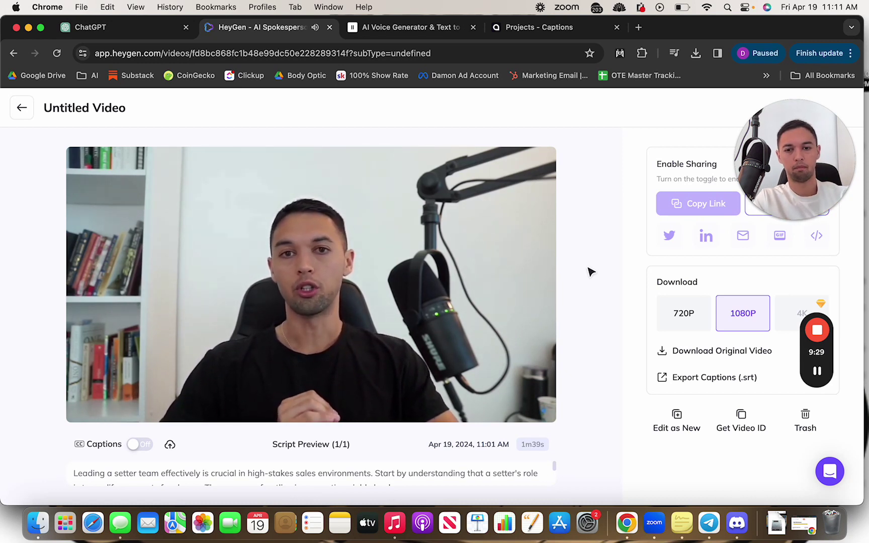
left_click_drag(790, 145, 732, 412)
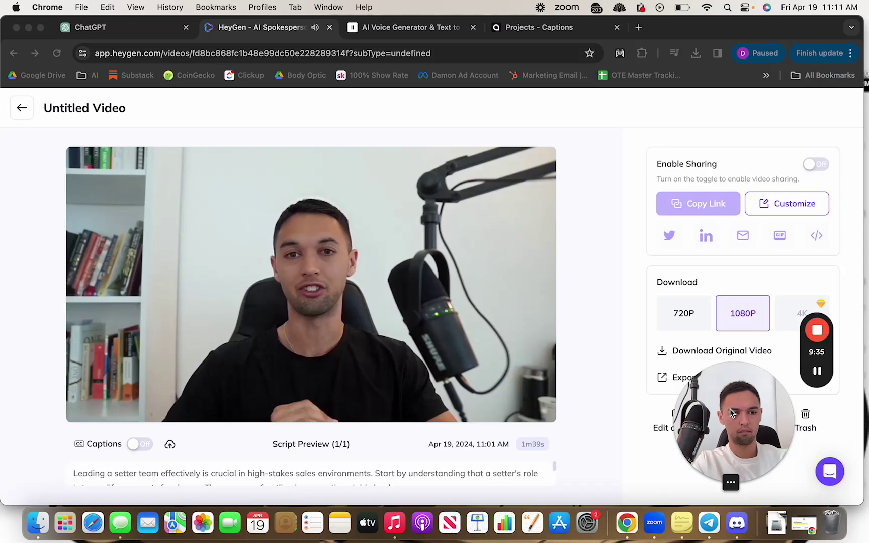
left_click(628, 256)
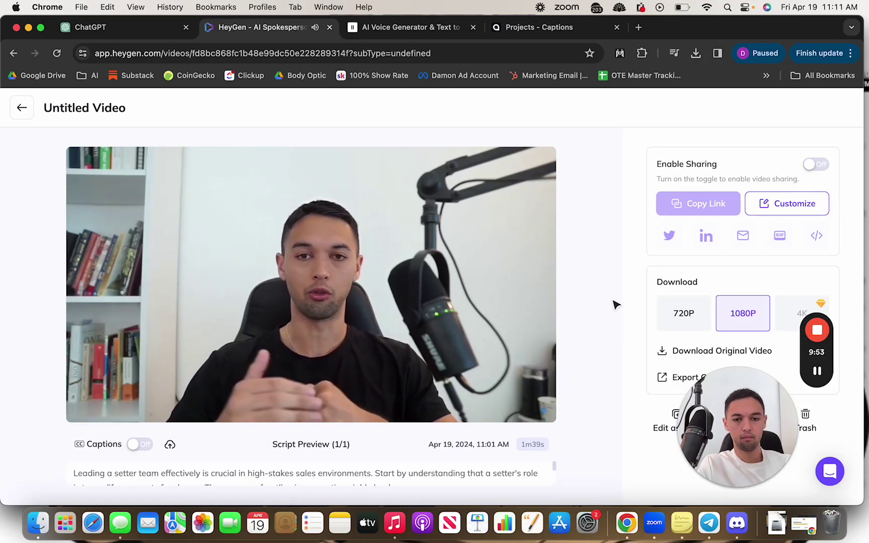
left_click(470, 253)
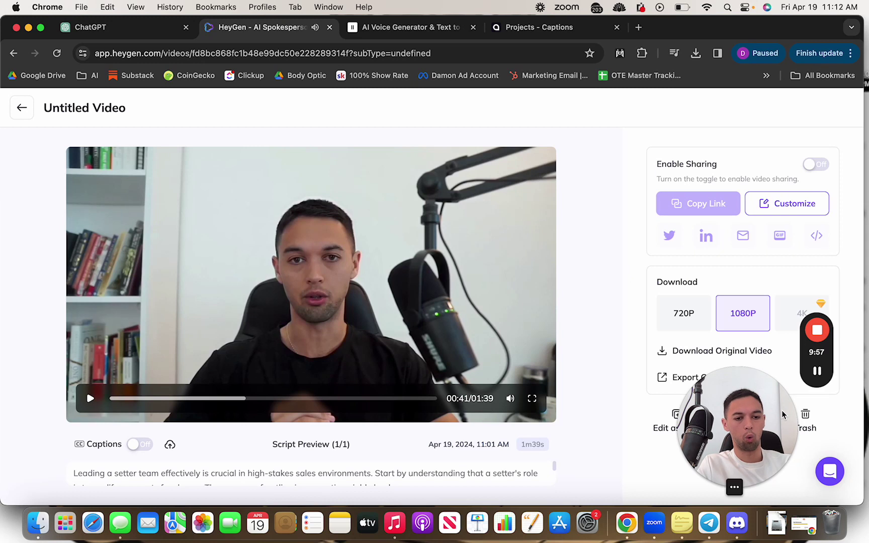
left_click_drag(753, 395, 792, 404)
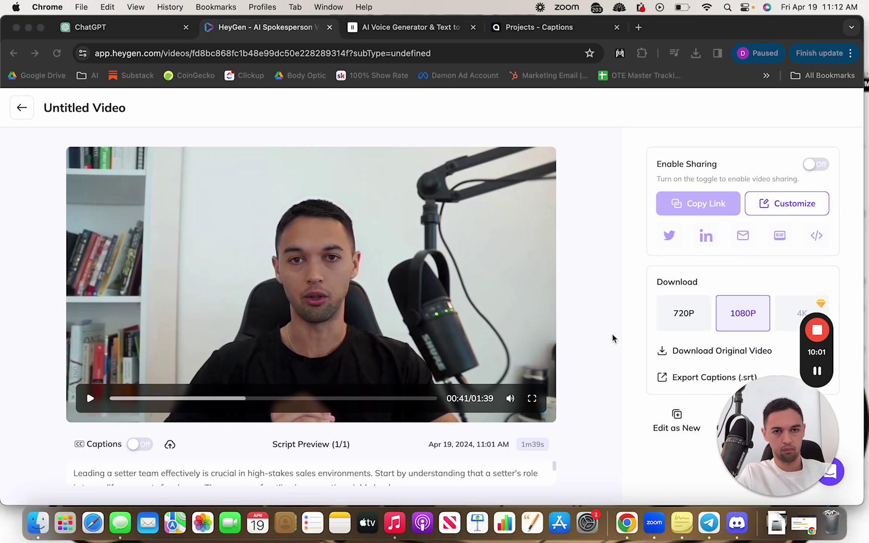
left_click(582, 32)
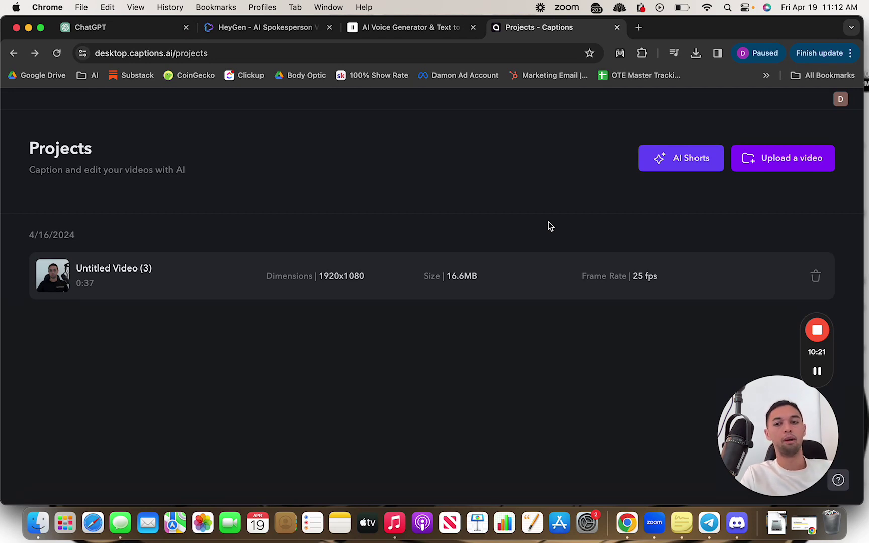
- Cancel the Upload a video file picker and open the Untitled Video (3) project instead
left_click(790, 166)
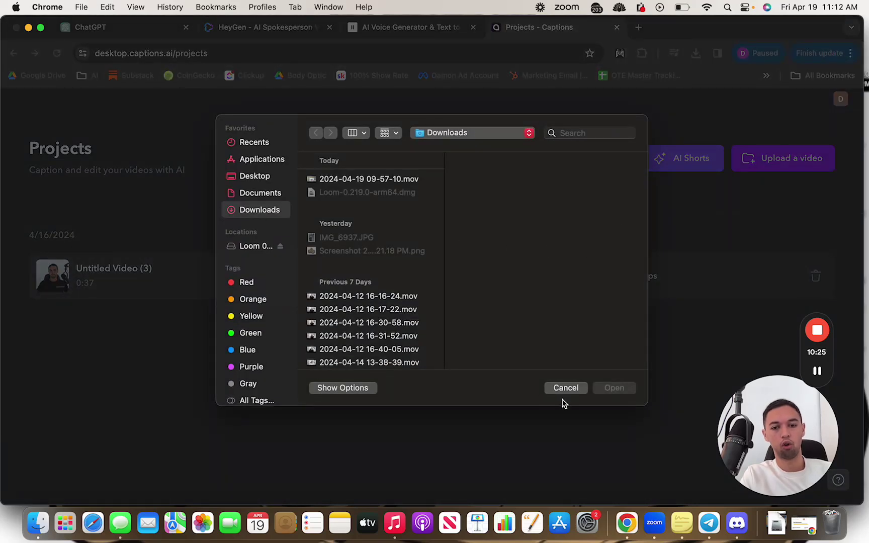
left_click(566, 387)
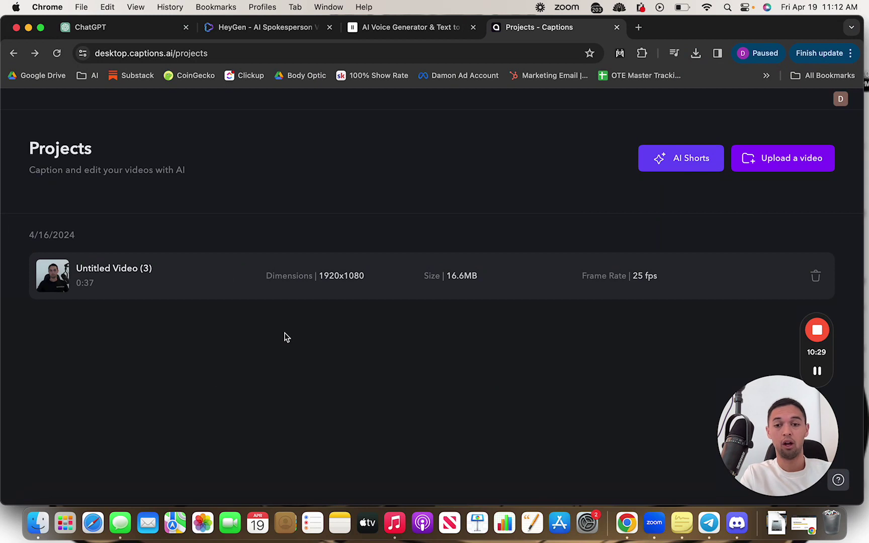
left_click(125, 270)
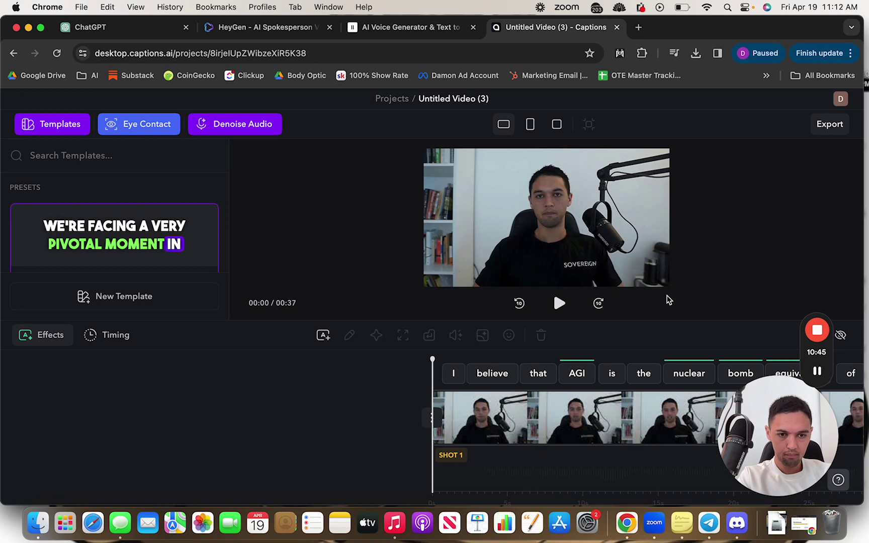
- Play the Untitled Video (3) clip with its animated captions and pause at 00:36
left_click(559, 304)
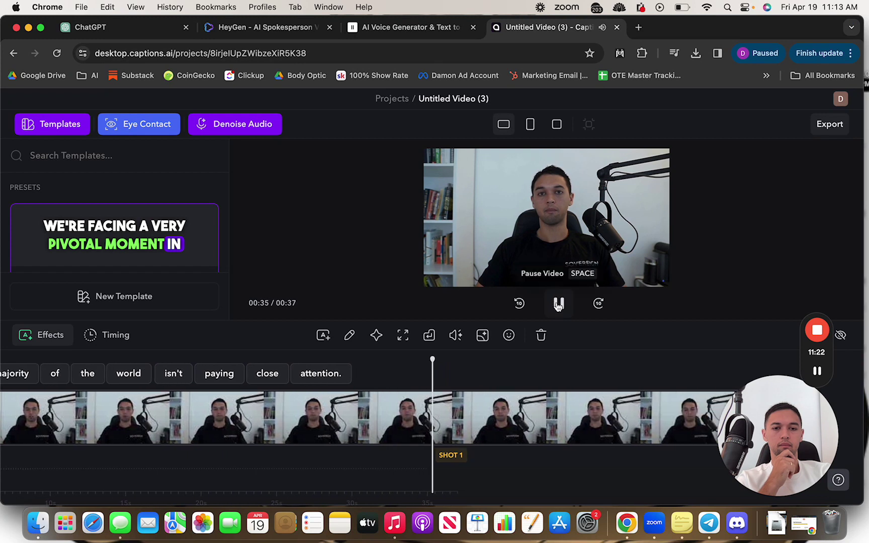
left_click(558, 303)
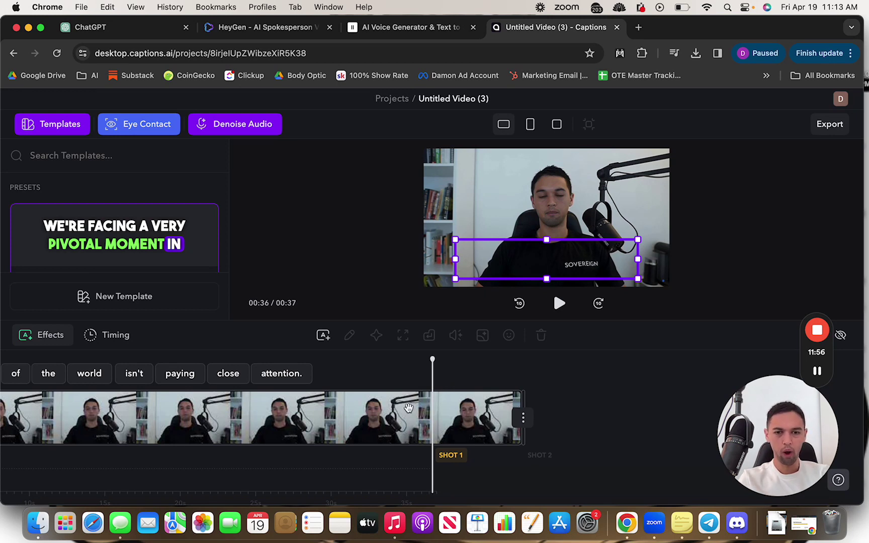
scroll(424, 373, "right", 2)
left_click_drag(425, 373, 539, 378)
left_click(559, 305)
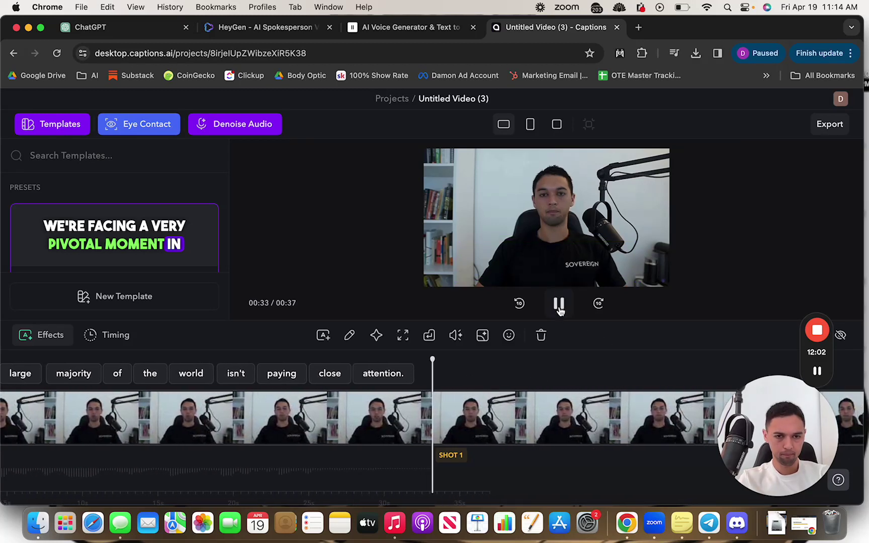